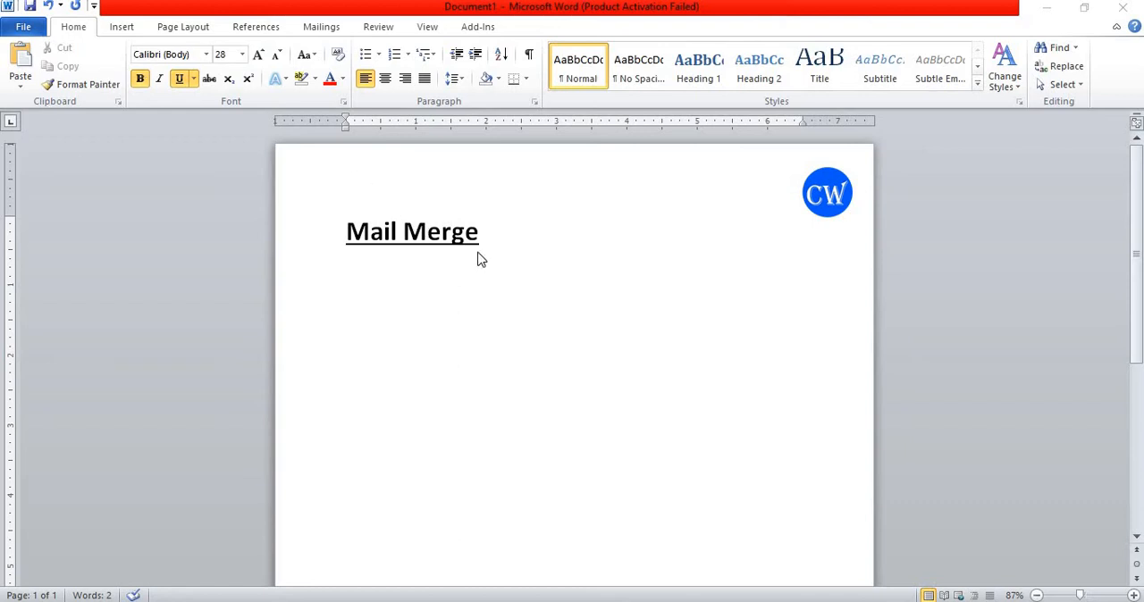
# - Open the letter document চিঠি from the Desktop folder
pyautogui.click(34, 30)
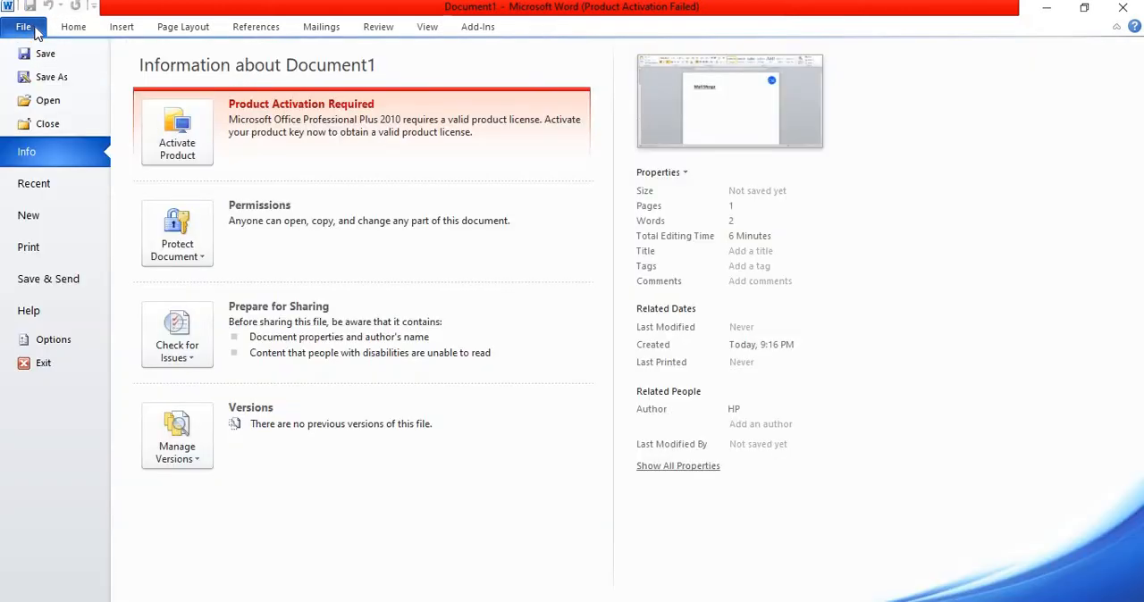
pyautogui.click(58, 102)
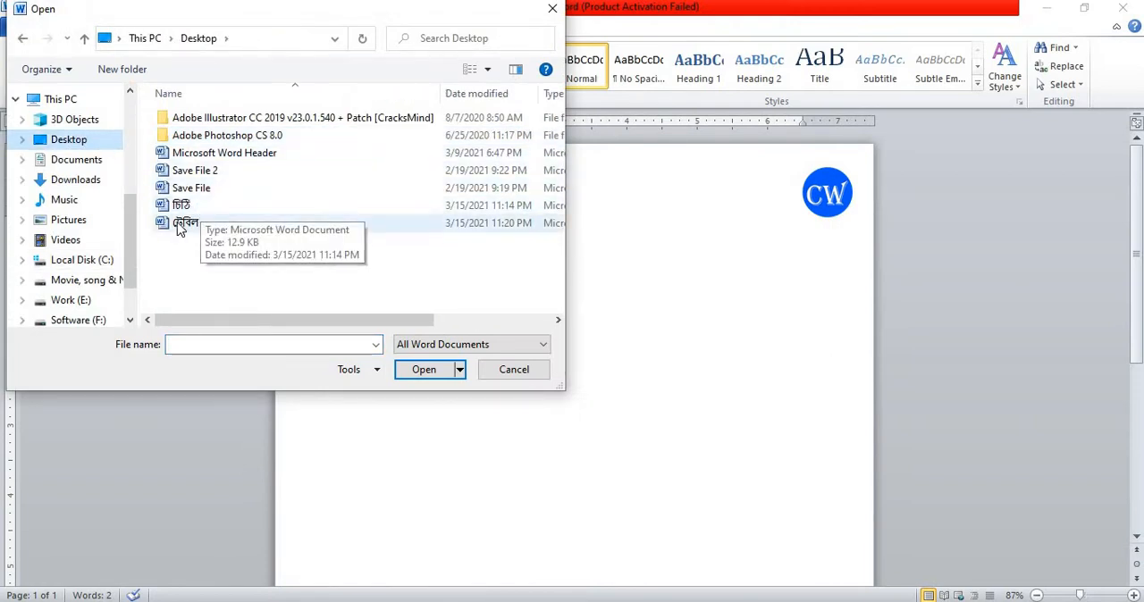
pyautogui.click(205, 205)
pyautogui.click(438, 369)
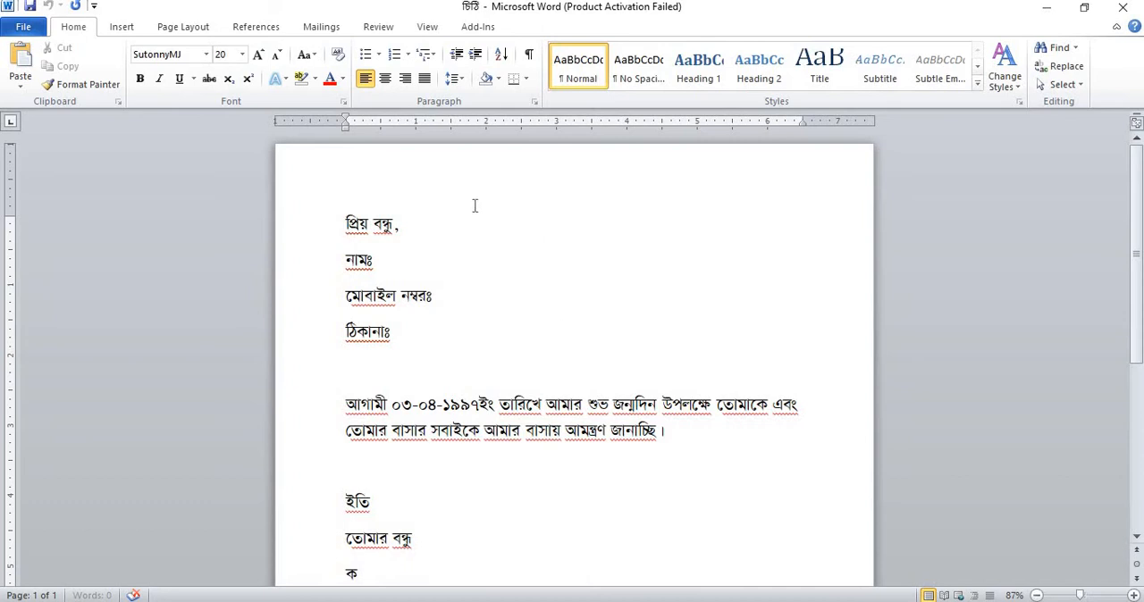
# - Open the recipient table document টেবিল from the Desktop folder
pyautogui.click(34, 29)
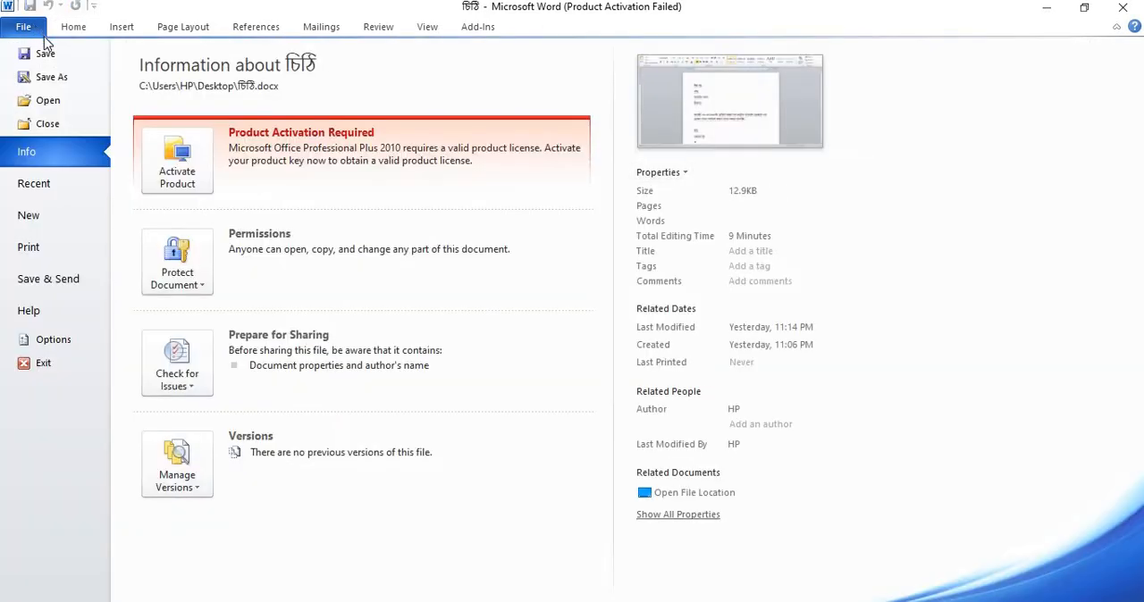
pyautogui.click(61, 102)
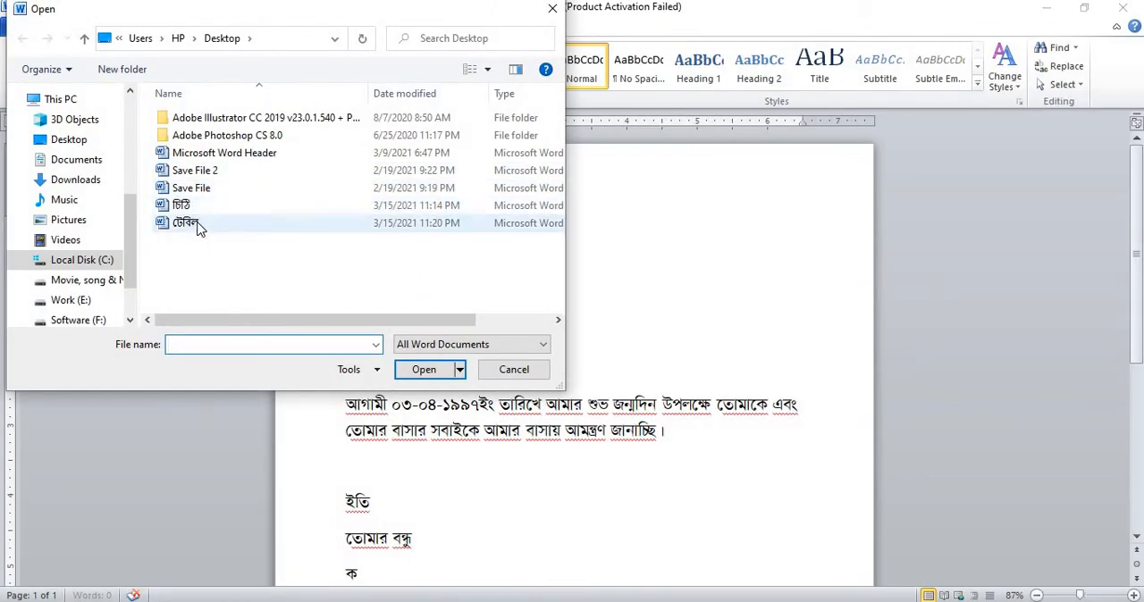
pyautogui.click(199, 227)
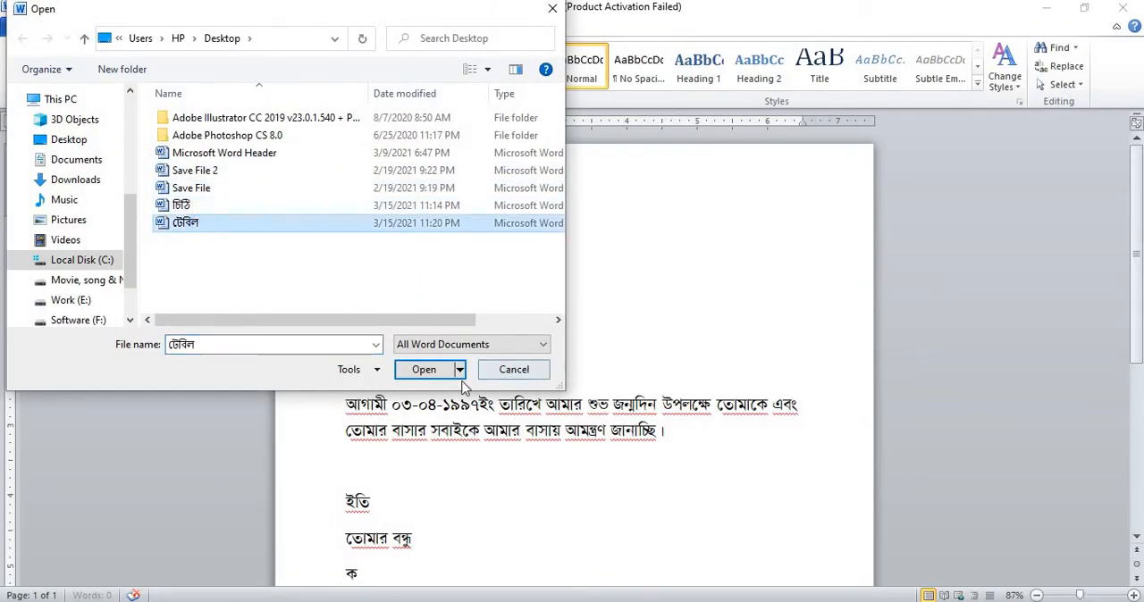
pyautogui.click(424, 369)
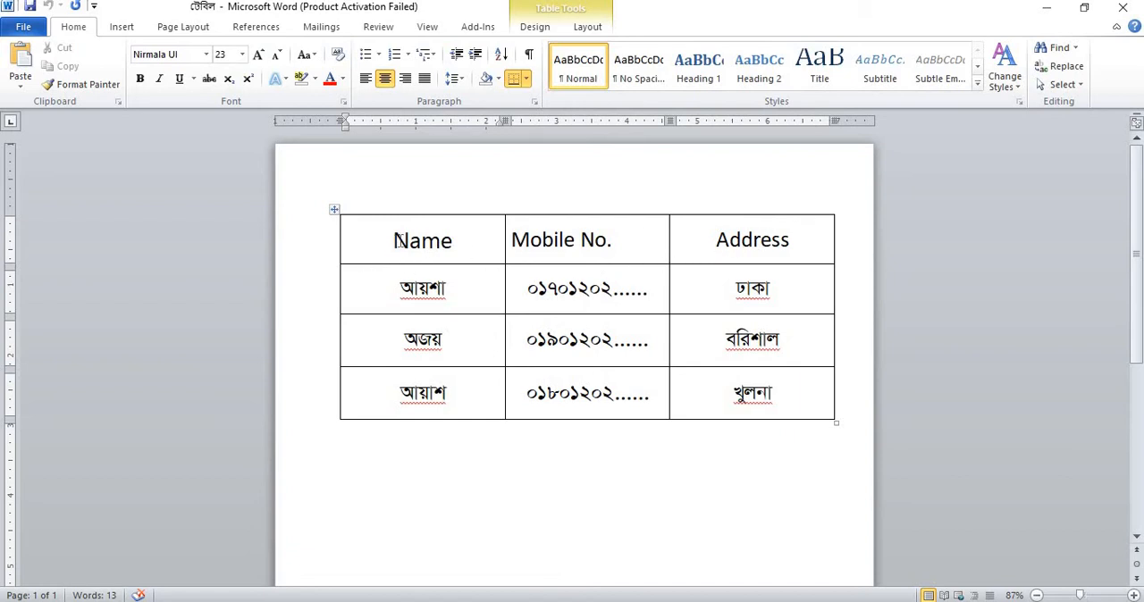
# - Examine the Name, Mobile No. and Address headings in the recipient table, and close that document
pyautogui.moveTo(400, 241); pyautogui.dragTo(643, 243)
pyautogui.click(642, 243)
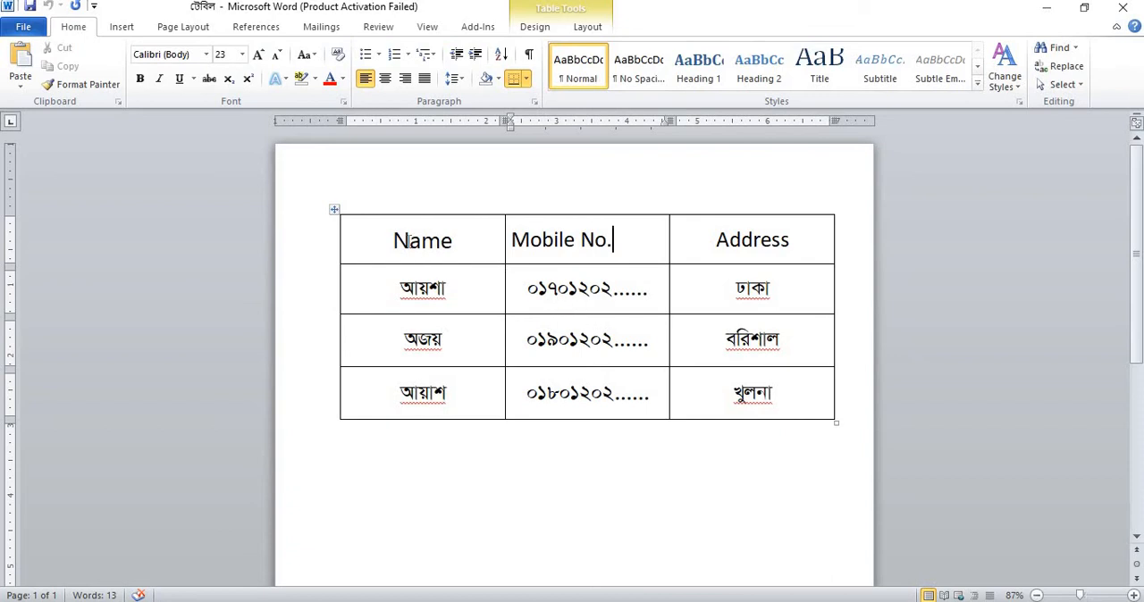
pyautogui.moveTo(386, 239); pyautogui.dragTo(744, 237)
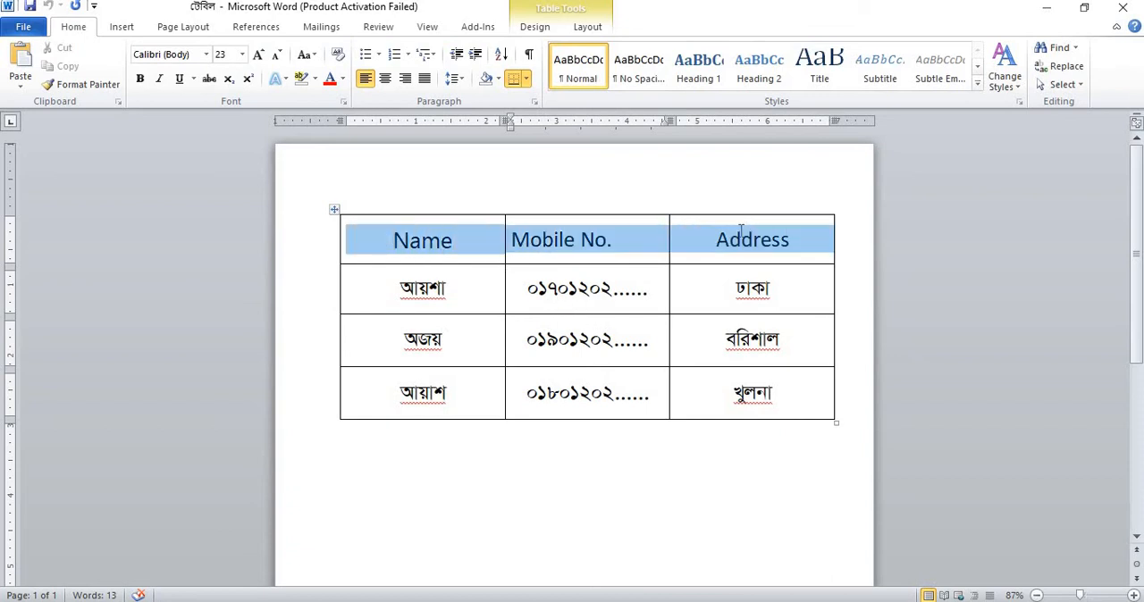
pyautogui.click(595, 241)
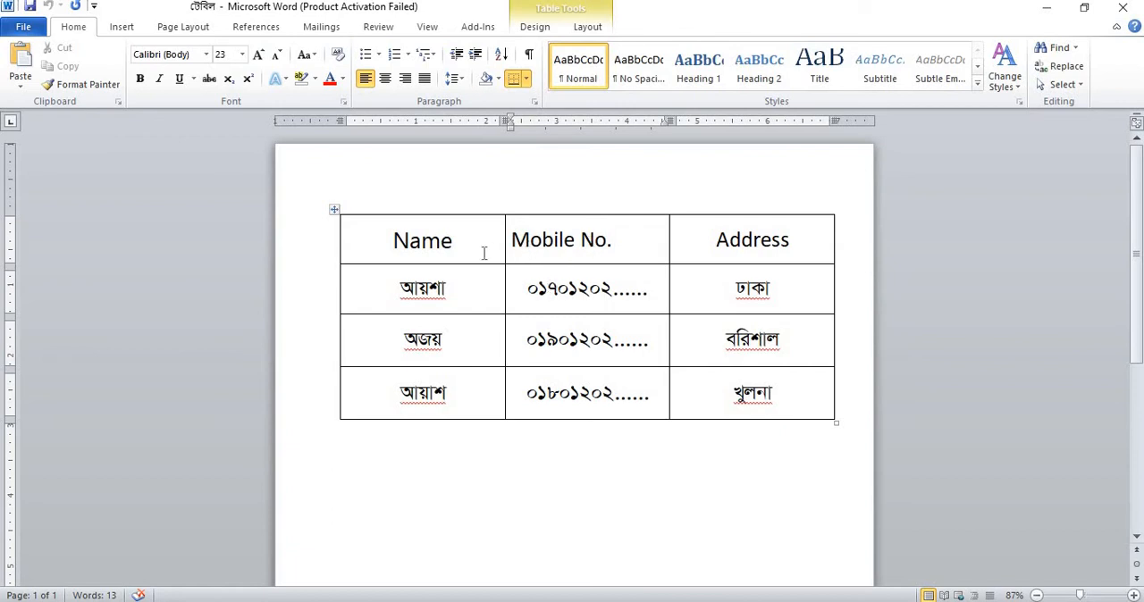
pyautogui.moveTo(386, 241); pyautogui.dragTo(689, 238)
pyautogui.click(693, 238)
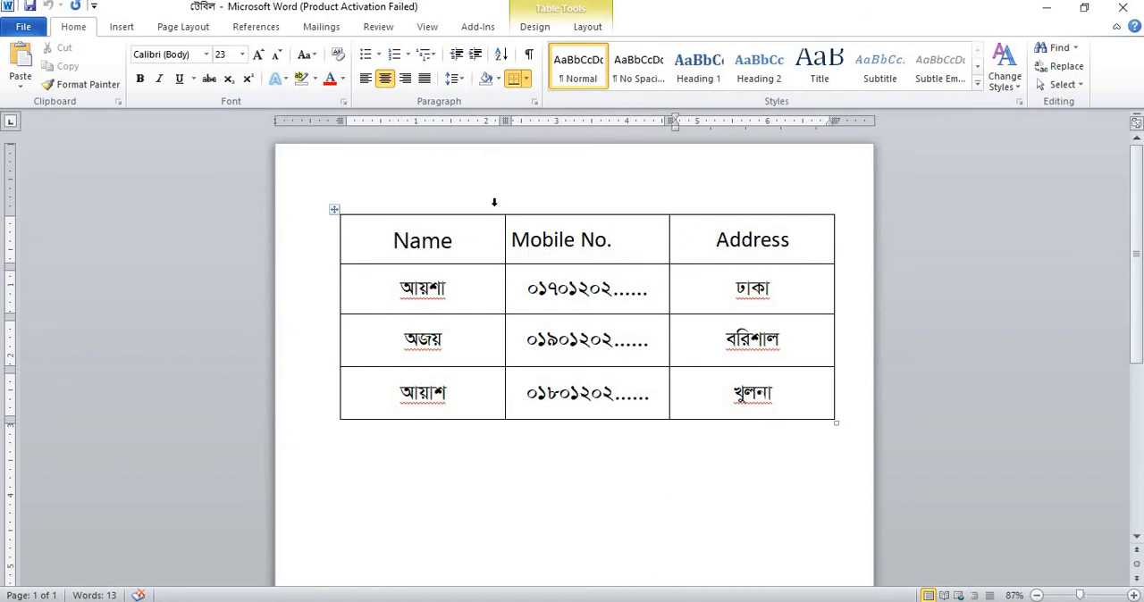
pyautogui.click(1124, 8)
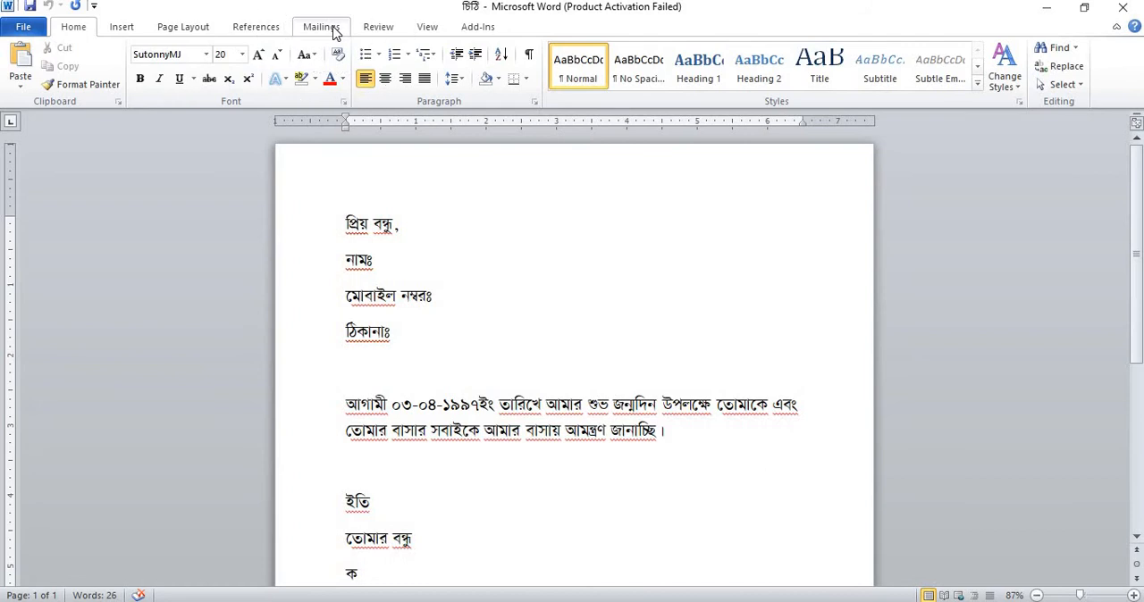
# - Start a mail merge of the Letters type in the letter document
pyautogui.click(322, 26)
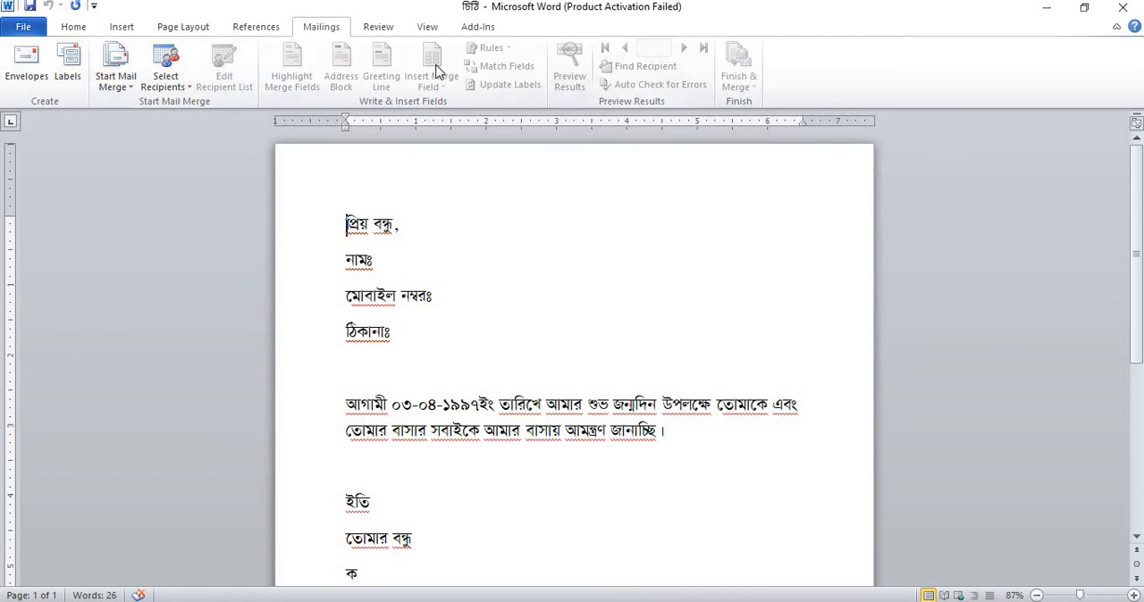
pyautogui.click(134, 89)
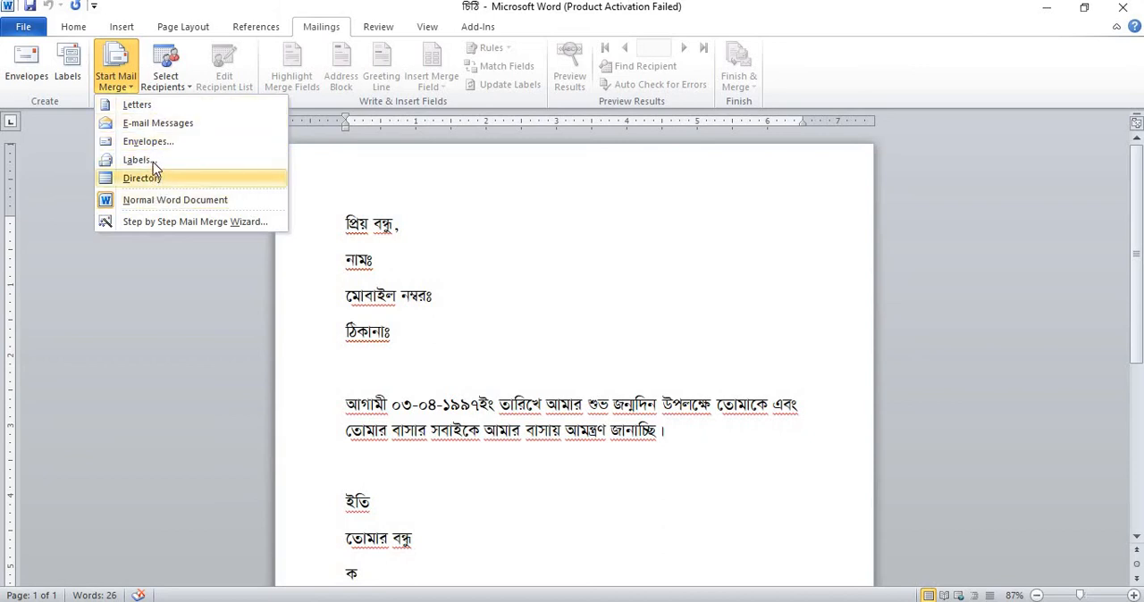
pyautogui.click(162, 106)
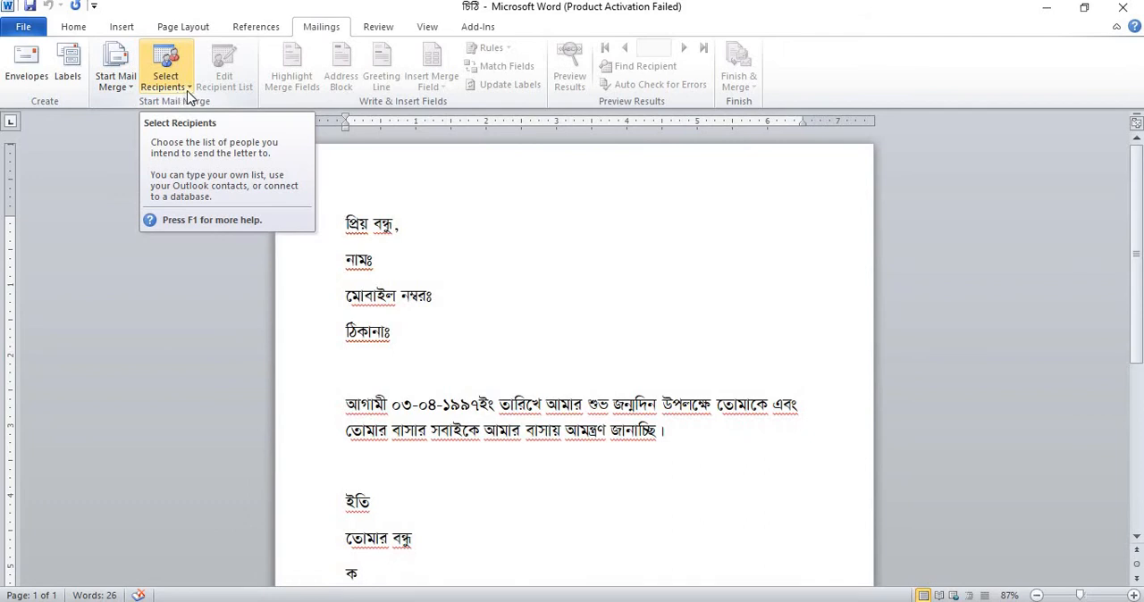
# - Use the existing list in the Desktop document টেবিল as the mail merge recipients
pyautogui.click(188, 88)
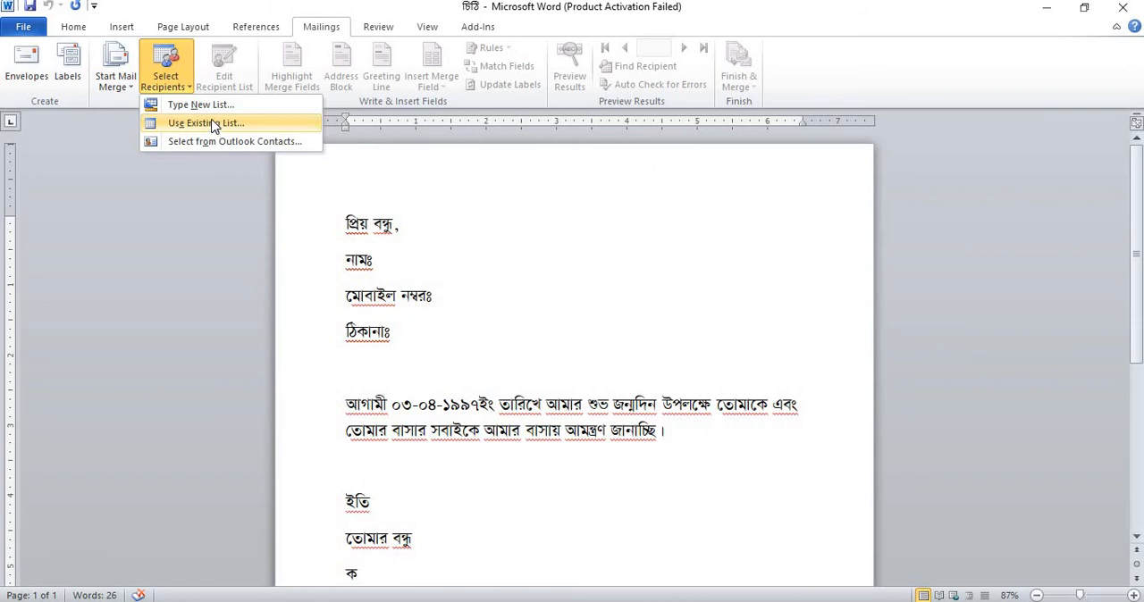
pyautogui.click(215, 127)
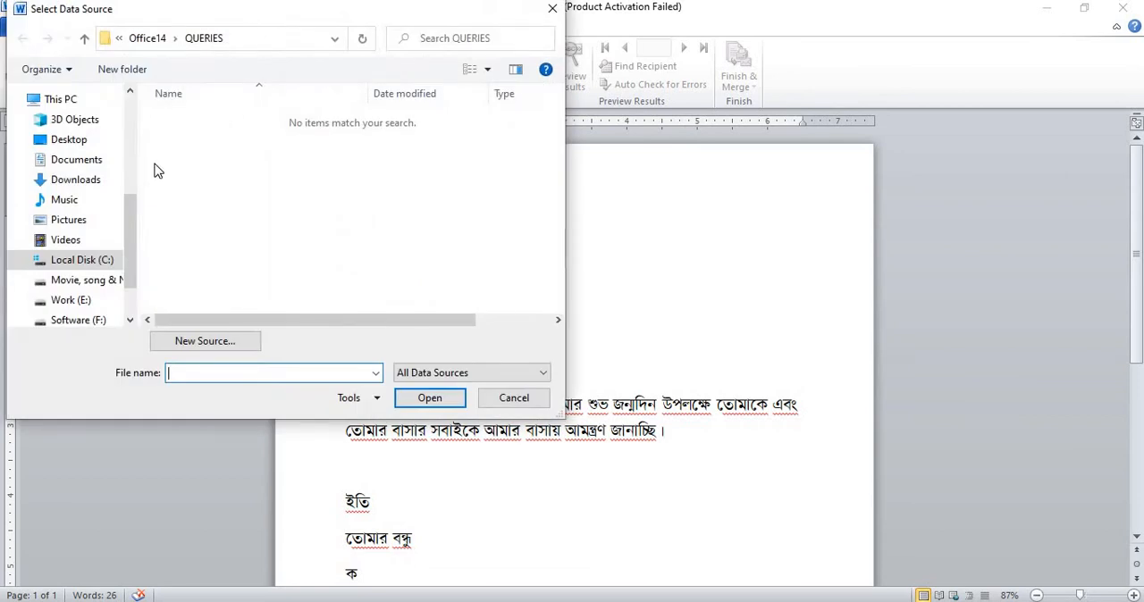
pyautogui.click(95, 145)
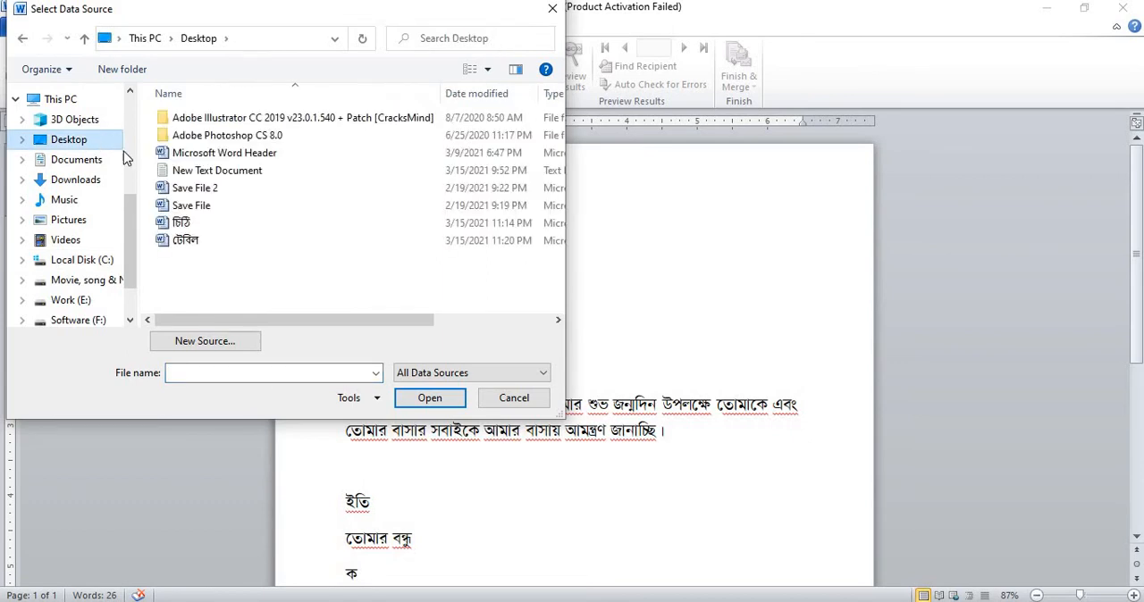
pyautogui.click(195, 243)
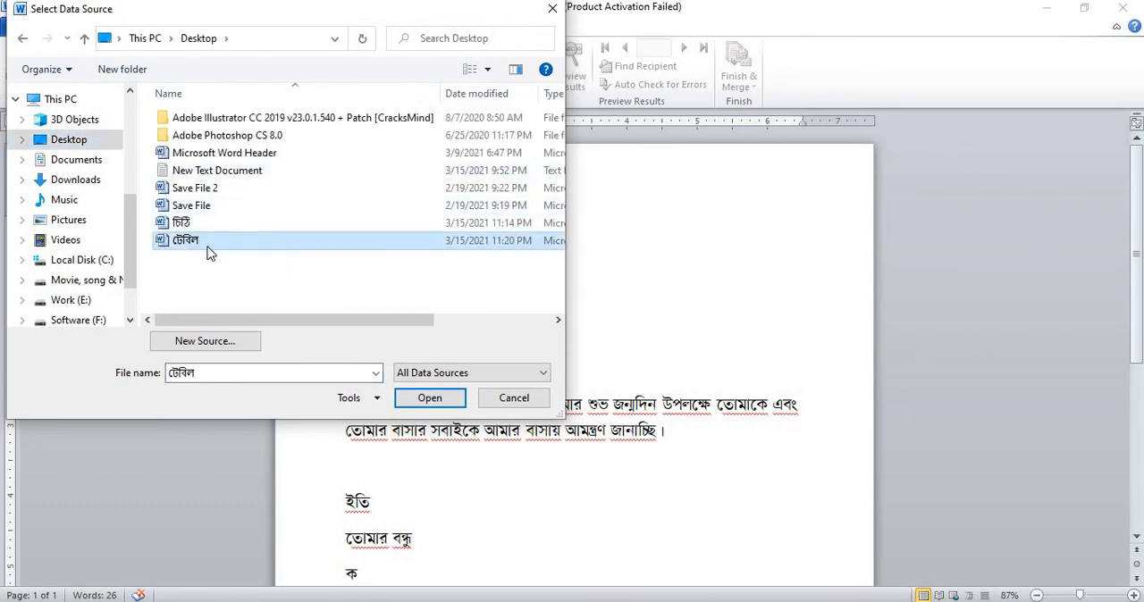
pyautogui.click(424, 398)
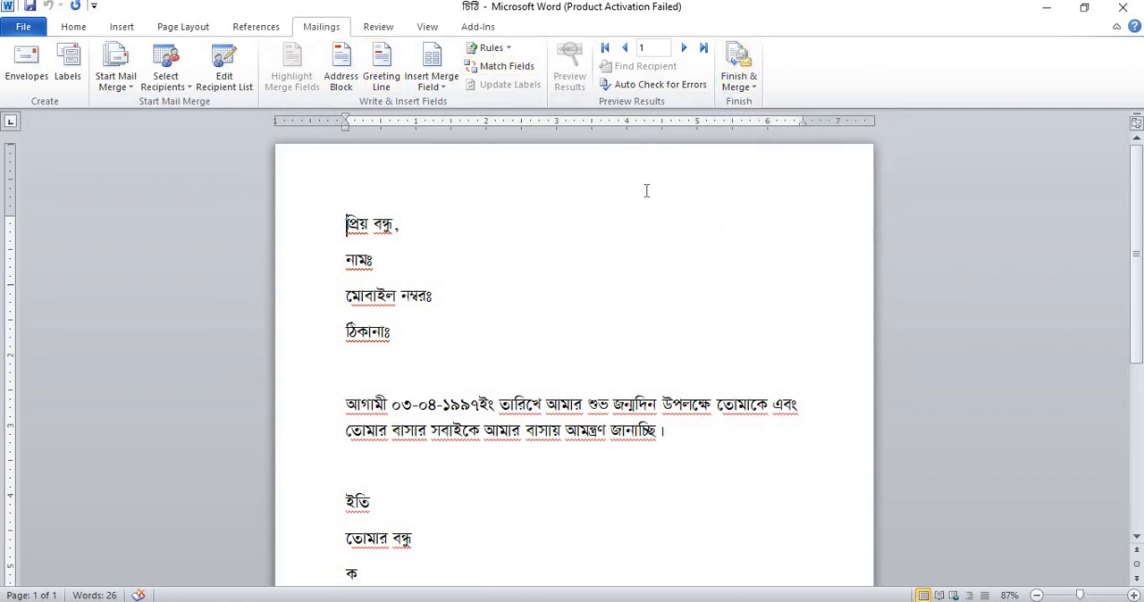
# - Insert the Name, Mobile_No and Address merge fields after the matching নামঃ, মোবাইল নম্বরঃ and ঠিকানাঃ labels in the letter
pyautogui.click(394, 261)
pyautogui.click(443, 89)
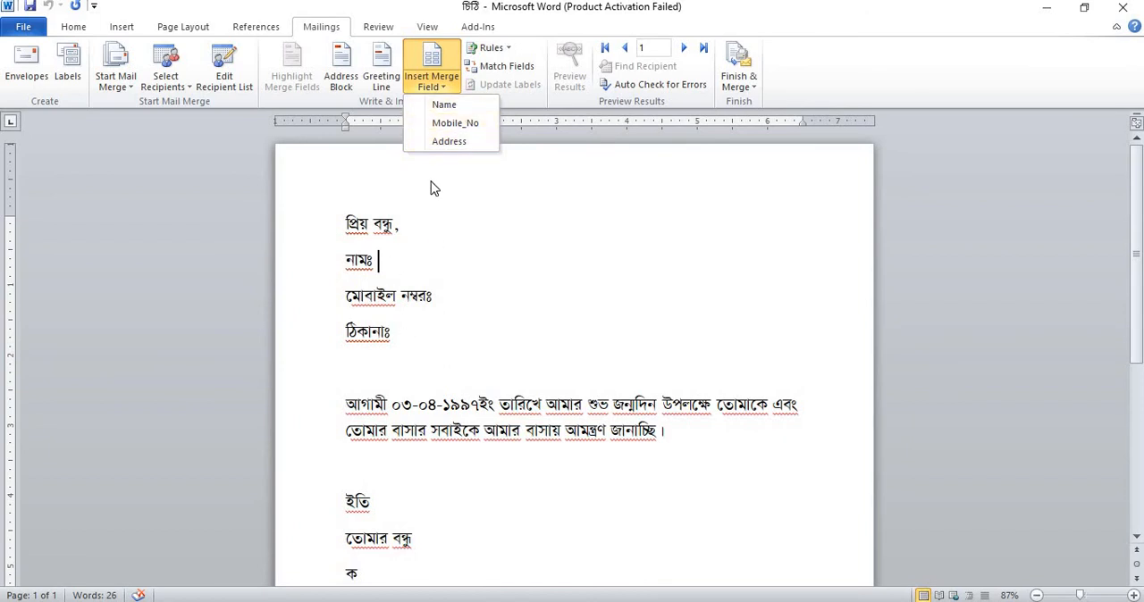
pyautogui.click(463, 106)
pyautogui.click(452, 295)
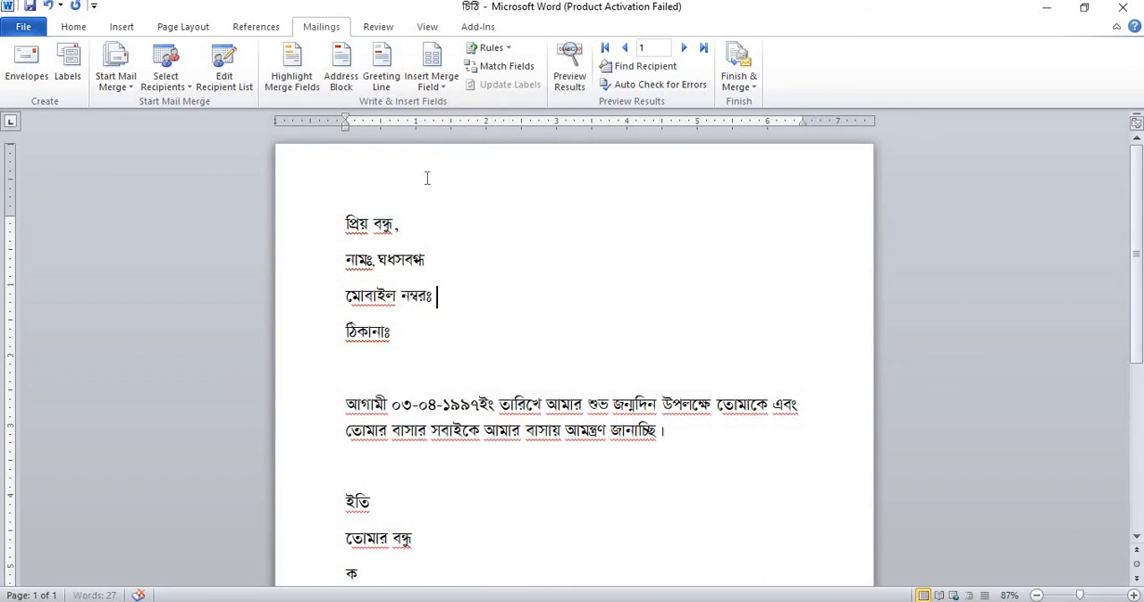
pyautogui.click(446, 86)
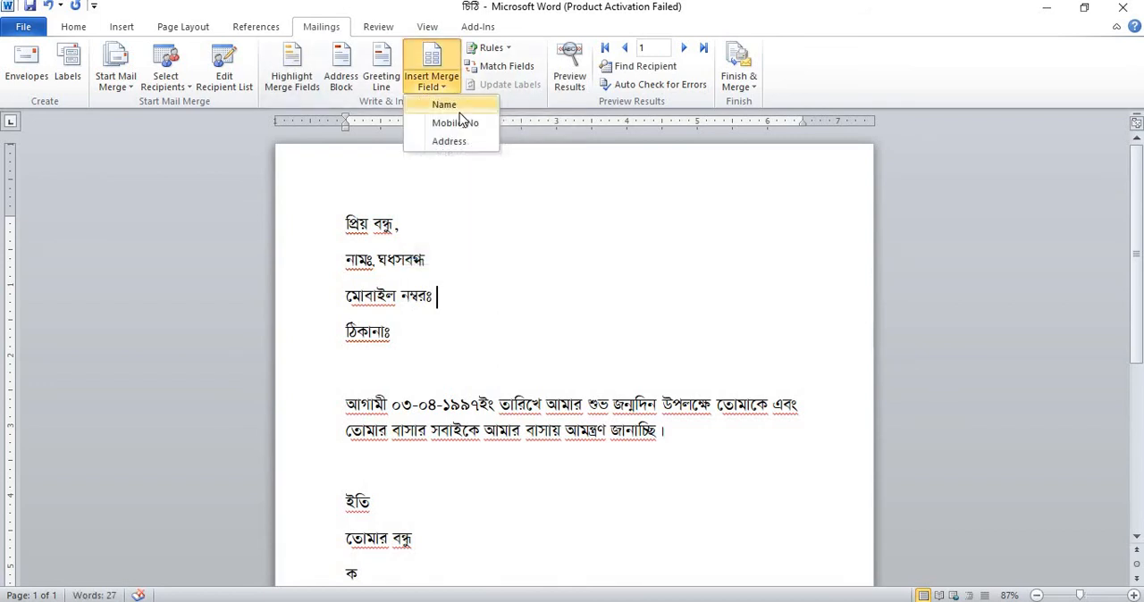
pyautogui.click(461, 125)
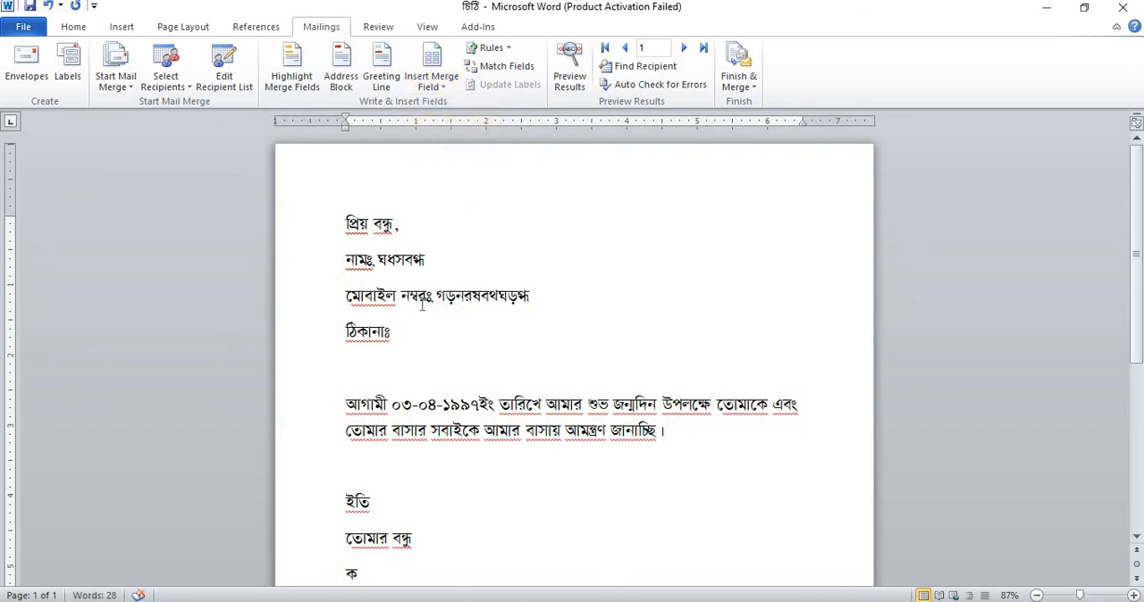
pyautogui.click(436, 86)
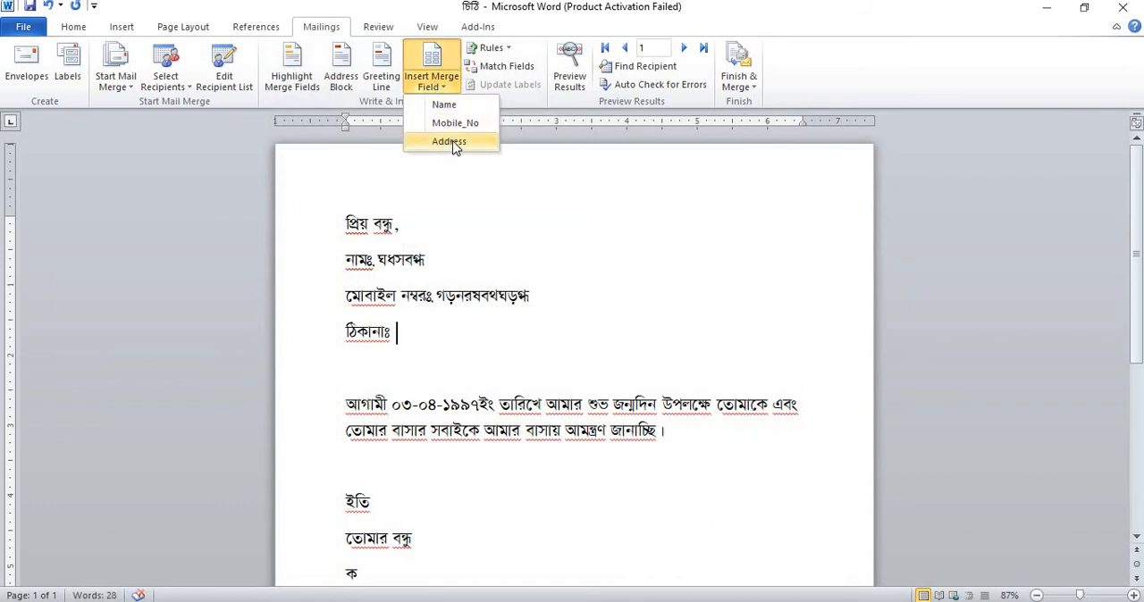
pyautogui.click(451, 140)
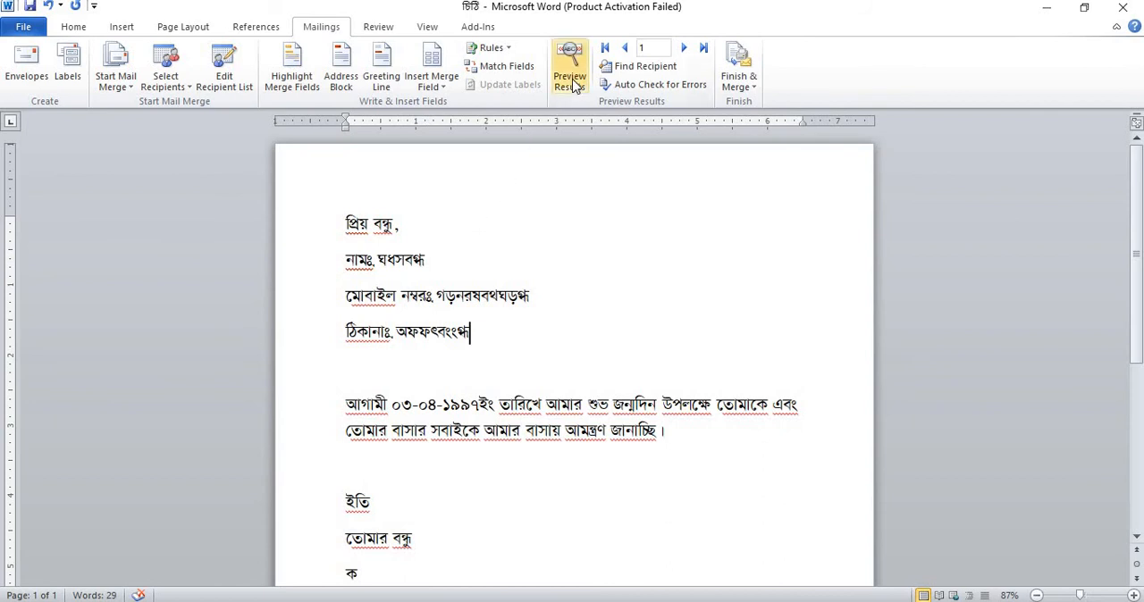
# - Preview the merge results, browsing forward to record 3 and back to record 1, and check the rest of the letter
pyautogui.press('ctrl')
pyautogui.press('ctrl')
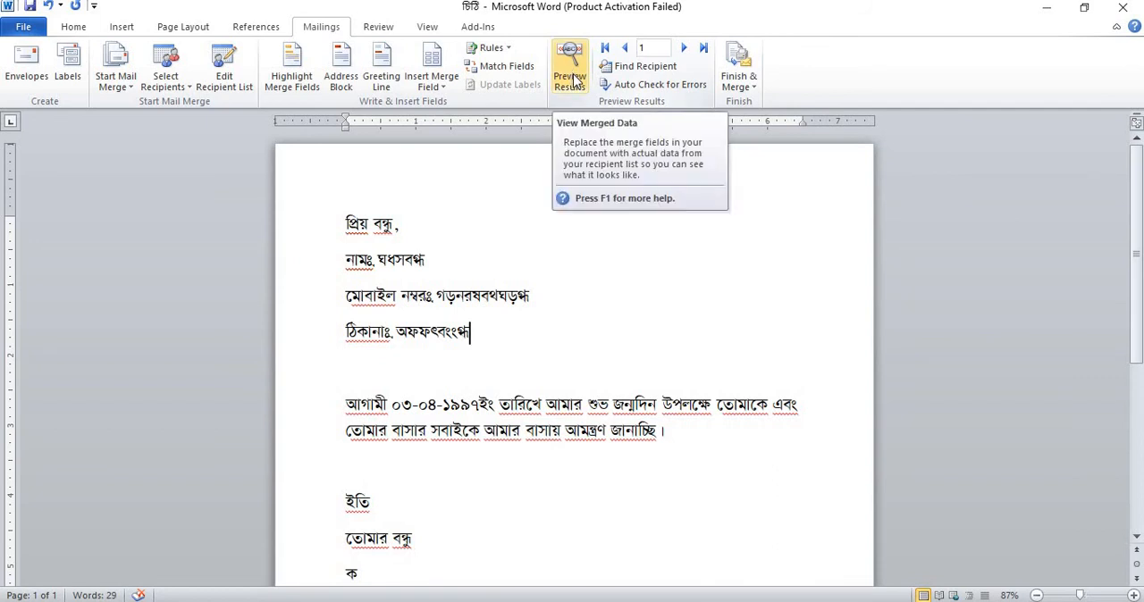
pyautogui.click(573, 81)
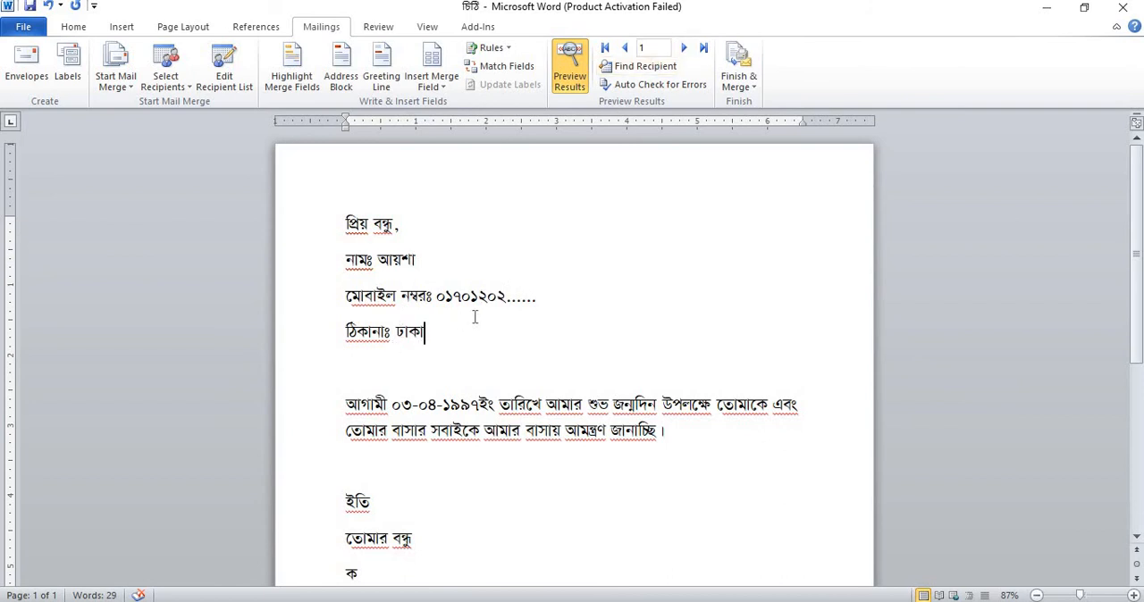
pyautogui.click(686, 50)
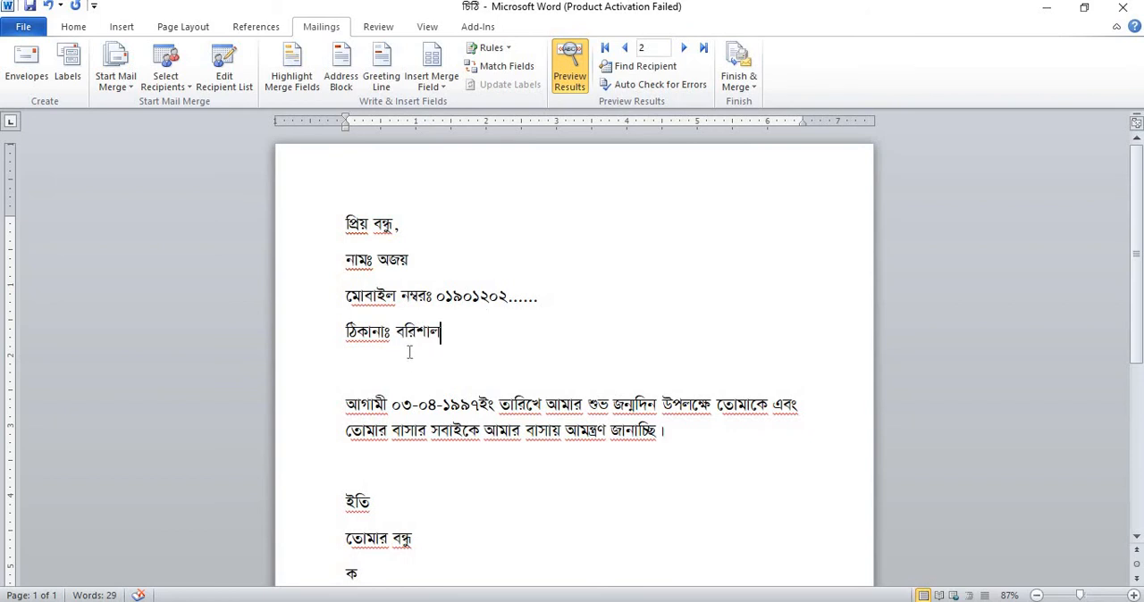
pyautogui.click(686, 51)
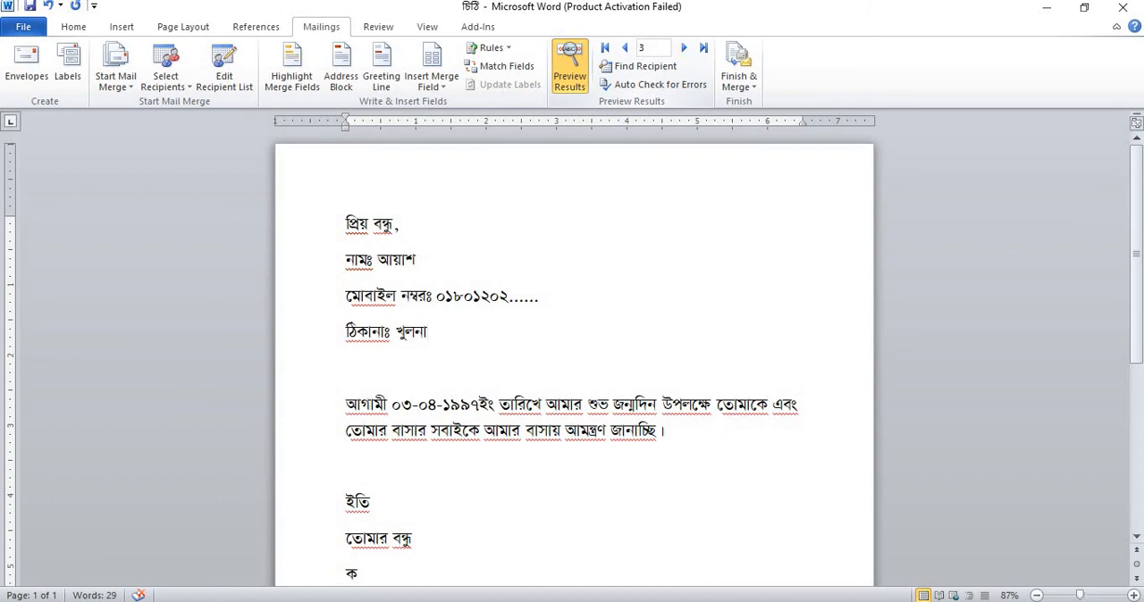
pyautogui.click(627, 52)
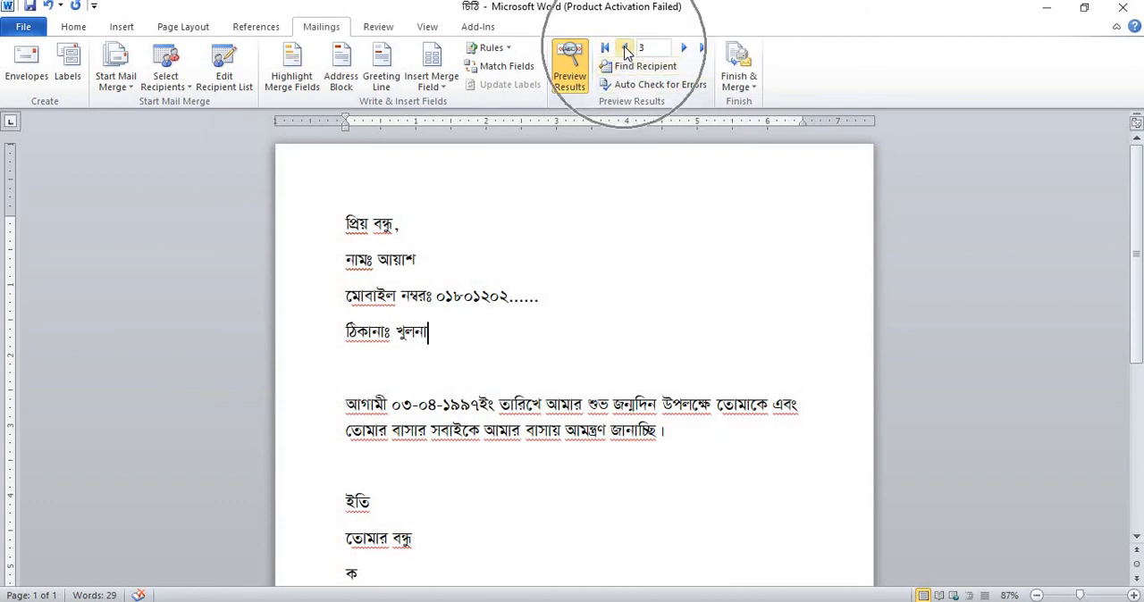
pyautogui.click(626, 52)
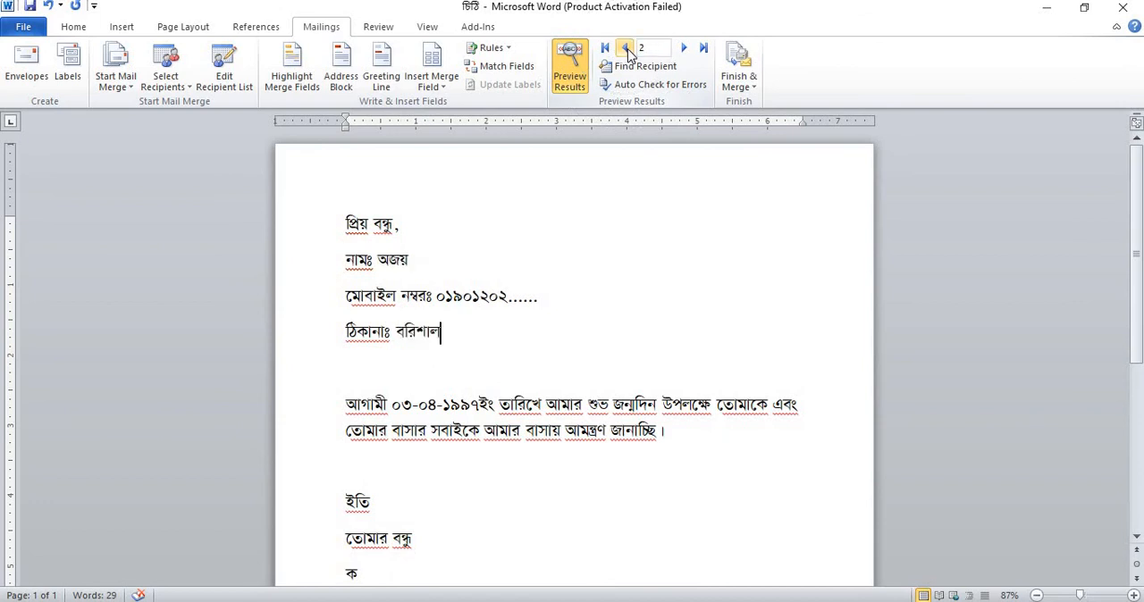
pyautogui.click(626, 52)
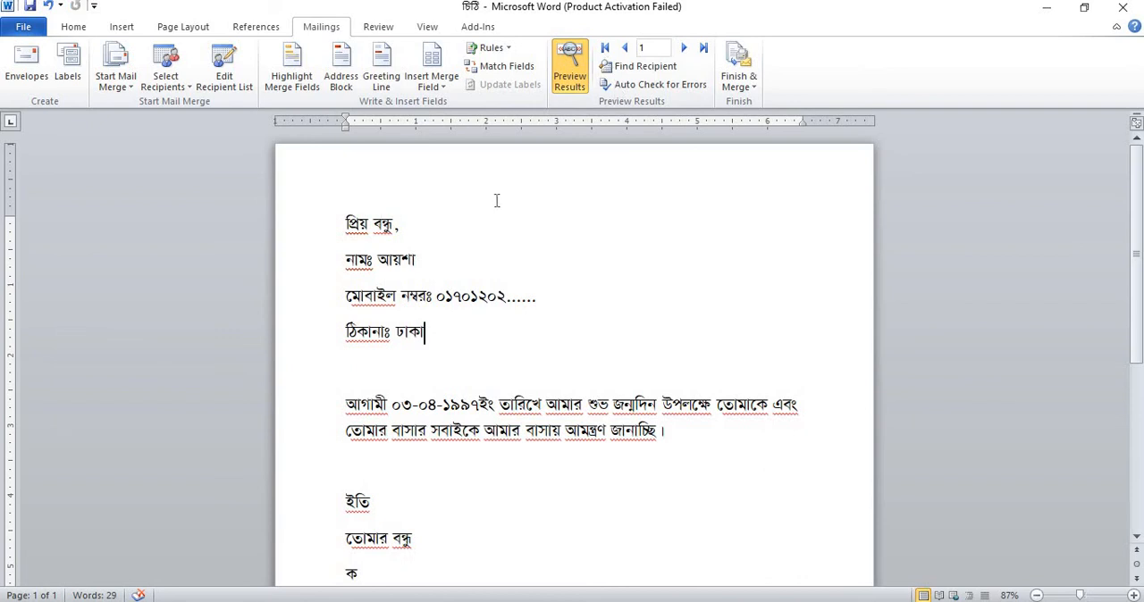
pyautogui.scroll(-3, 517, 208)
pyautogui.scroll(-3, 517, 208)
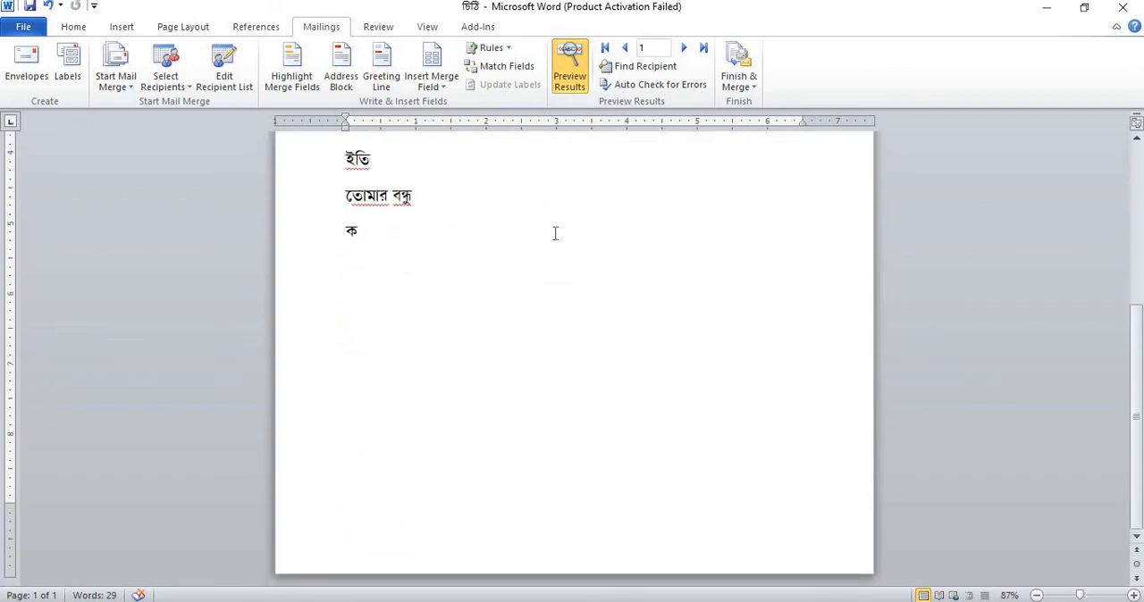
# - Finish the merge by generating editable individual letters for all records in a new document, and maximize its window
pyautogui.scroll(6, 555, 233)
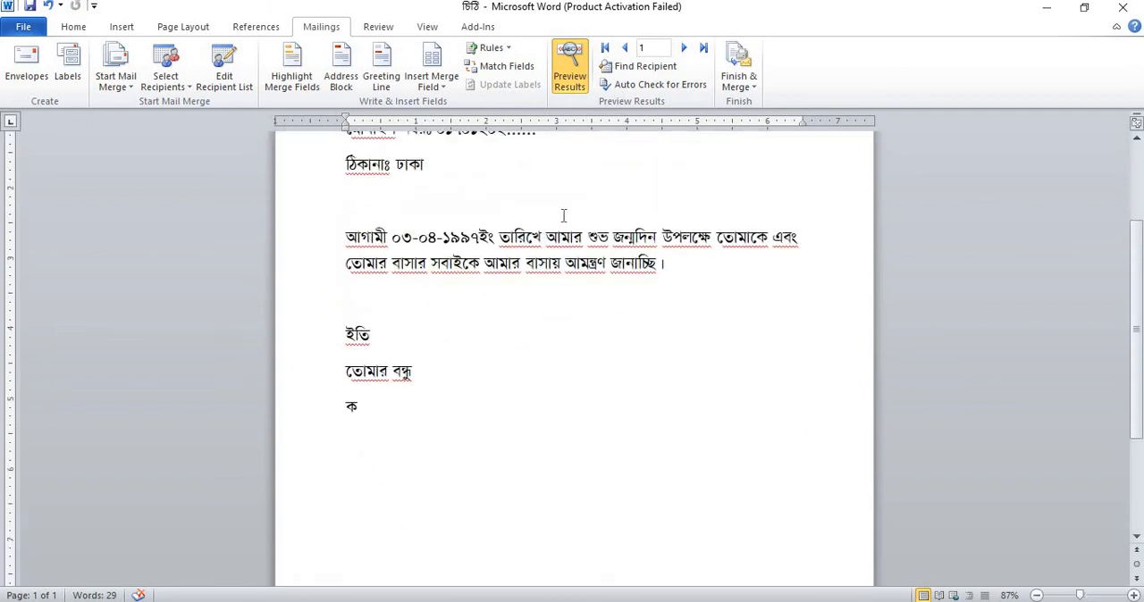
pyautogui.click(753, 91)
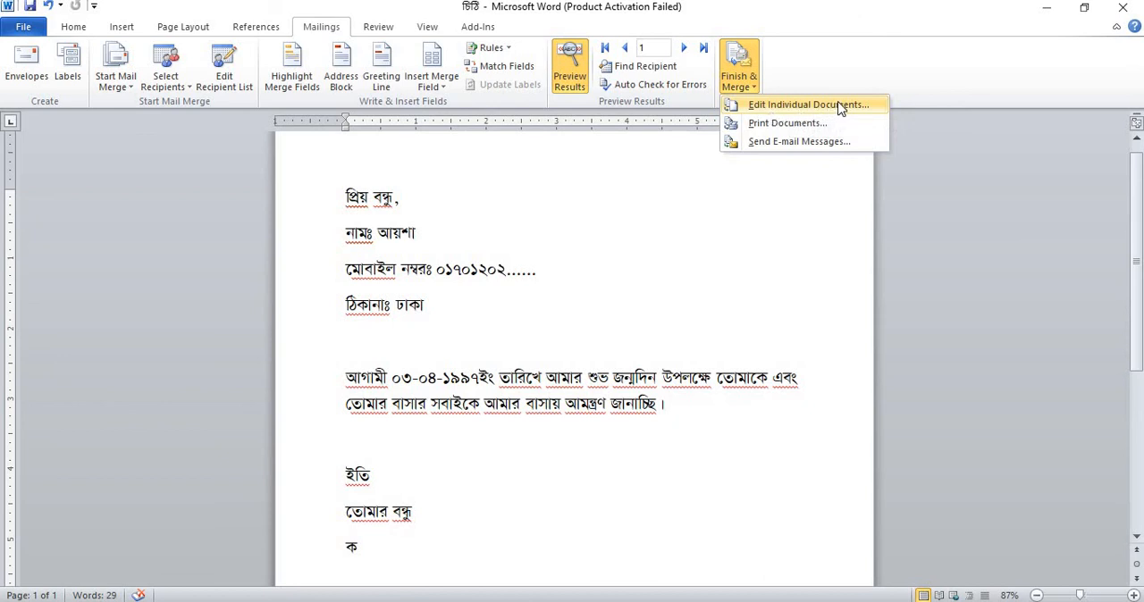
pyautogui.click(780, 109)
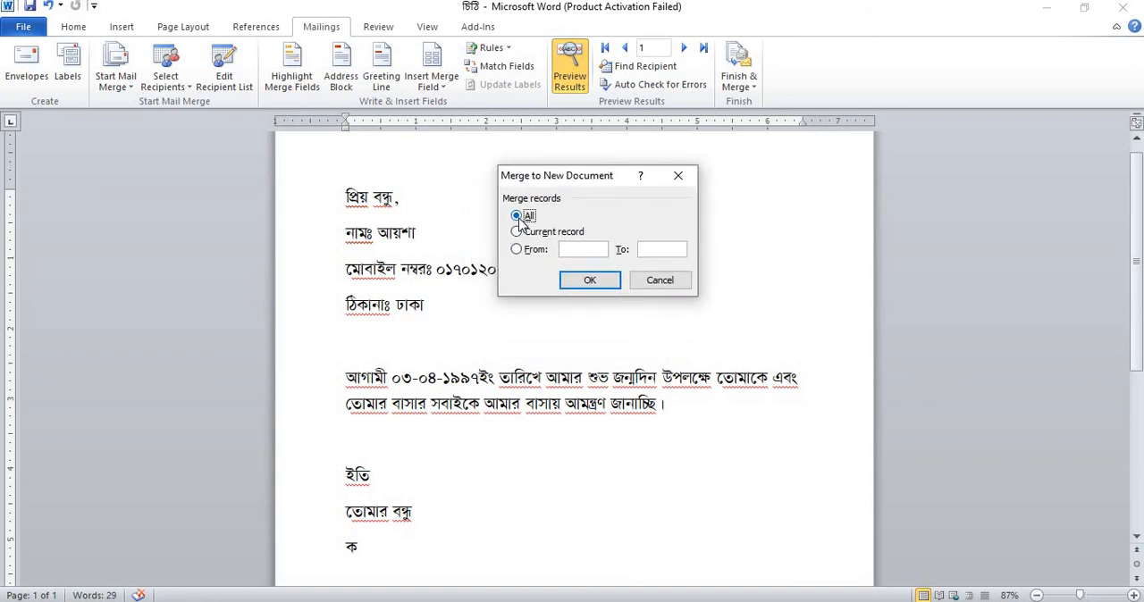
pyautogui.click(590, 280)
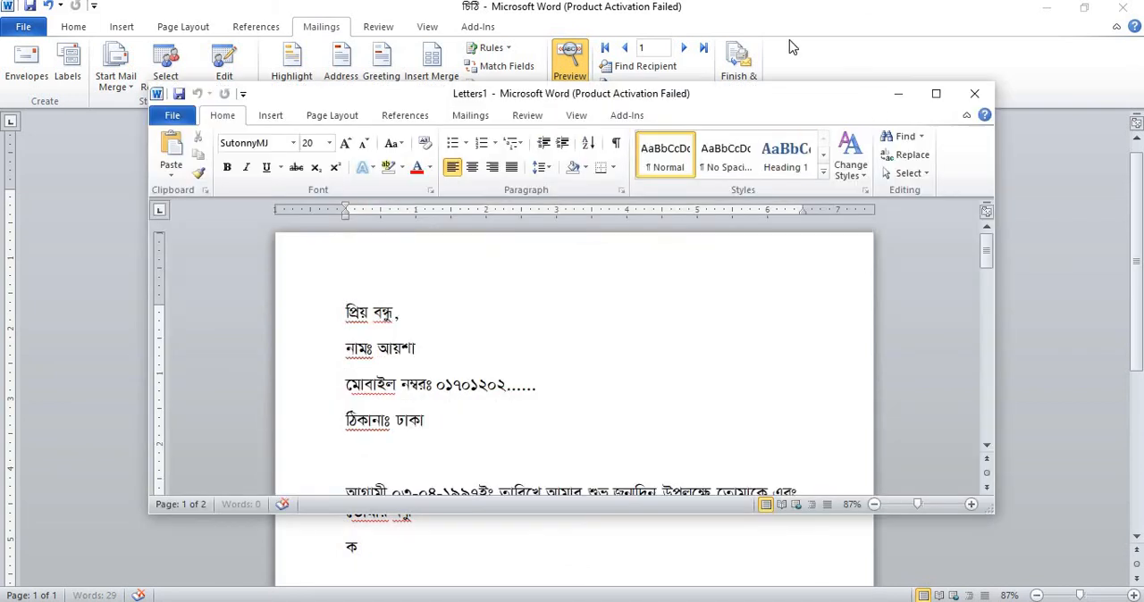
pyautogui.click(936, 93)
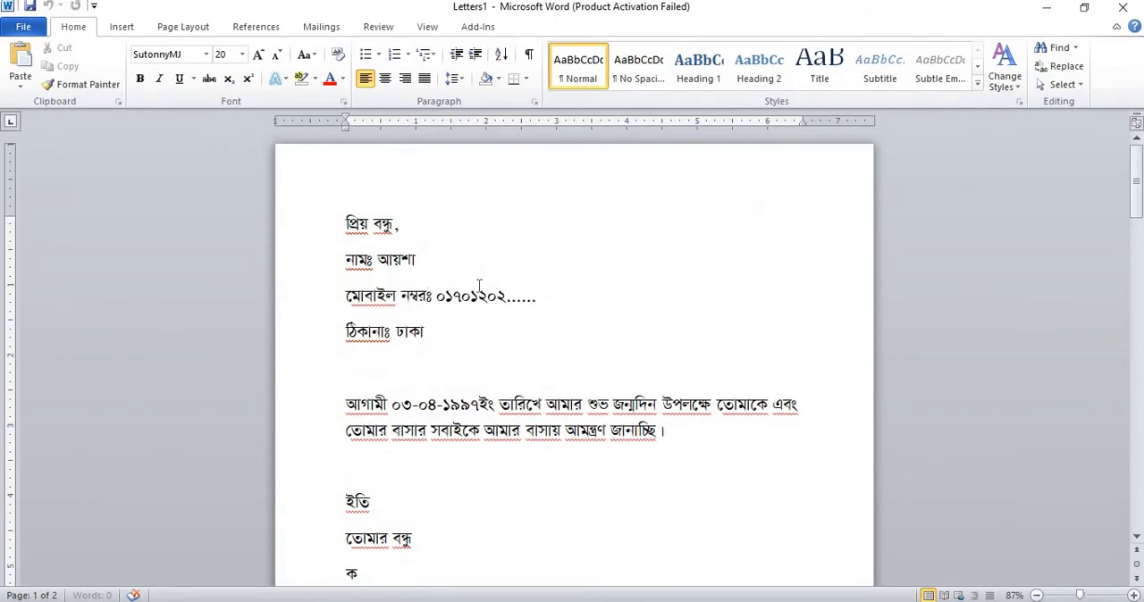
# - Review the merged letters, checking the name, mobile number, address and invitation text in each recipient's copy
pyautogui.scroll(-10, 480, 286)
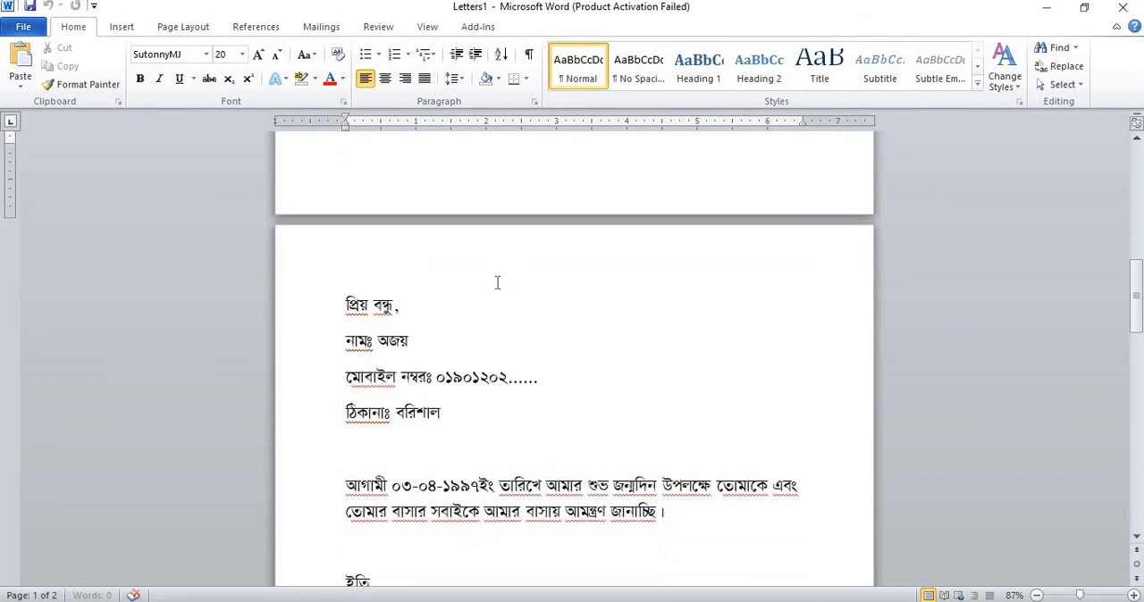
pyautogui.scroll(-2, 490, 293)
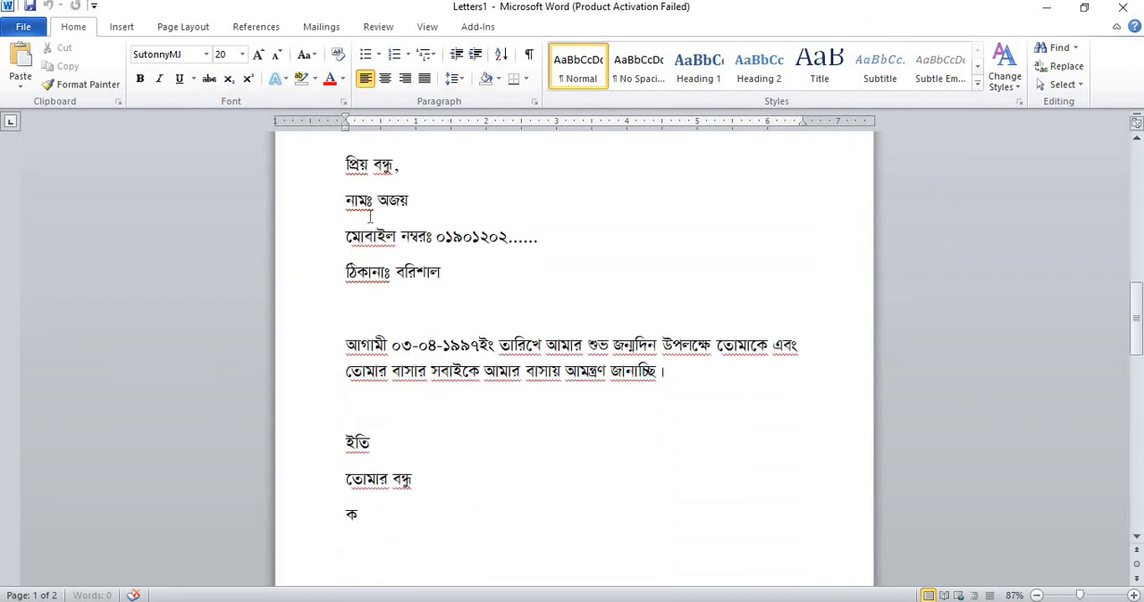
pyautogui.scroll(-2, 512, 290)
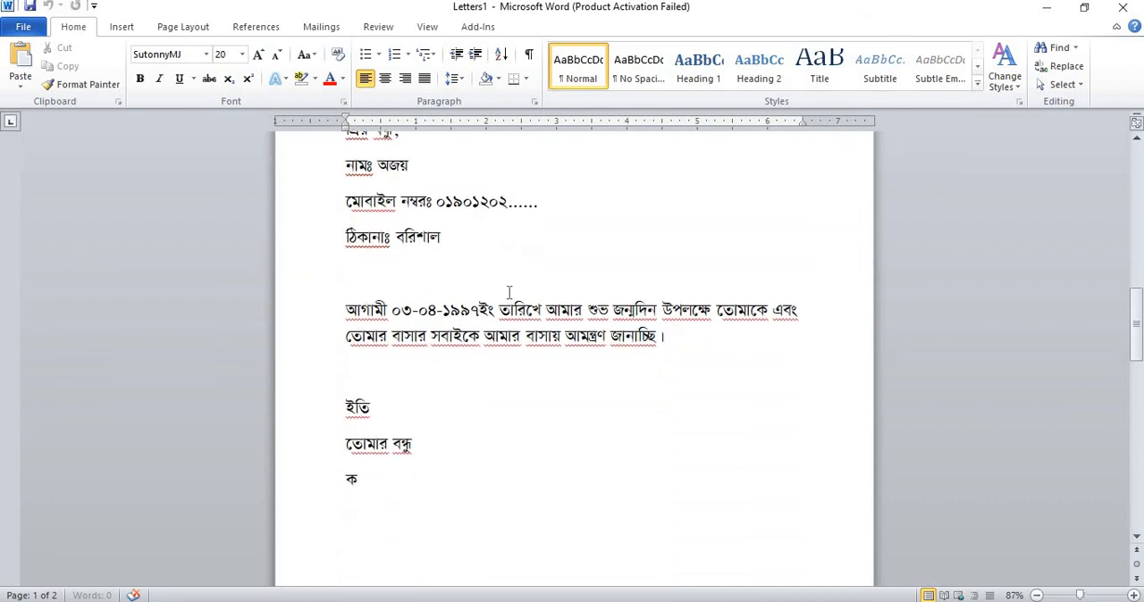
pyautogui.scroll(-15, 505, 288)
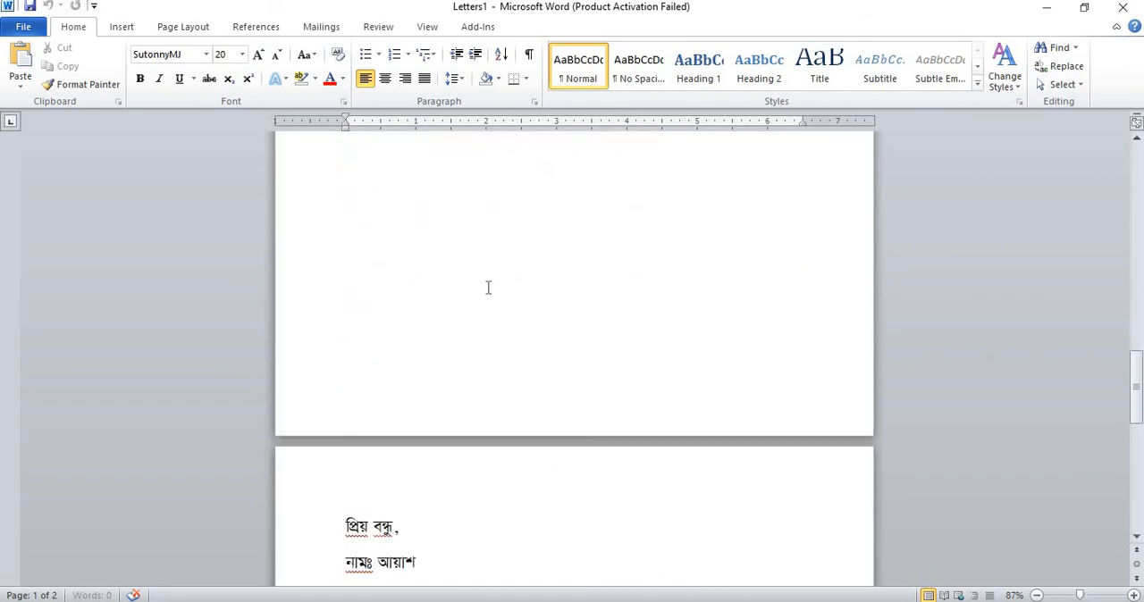
pyautogui.scroll(-4, 480, 280)
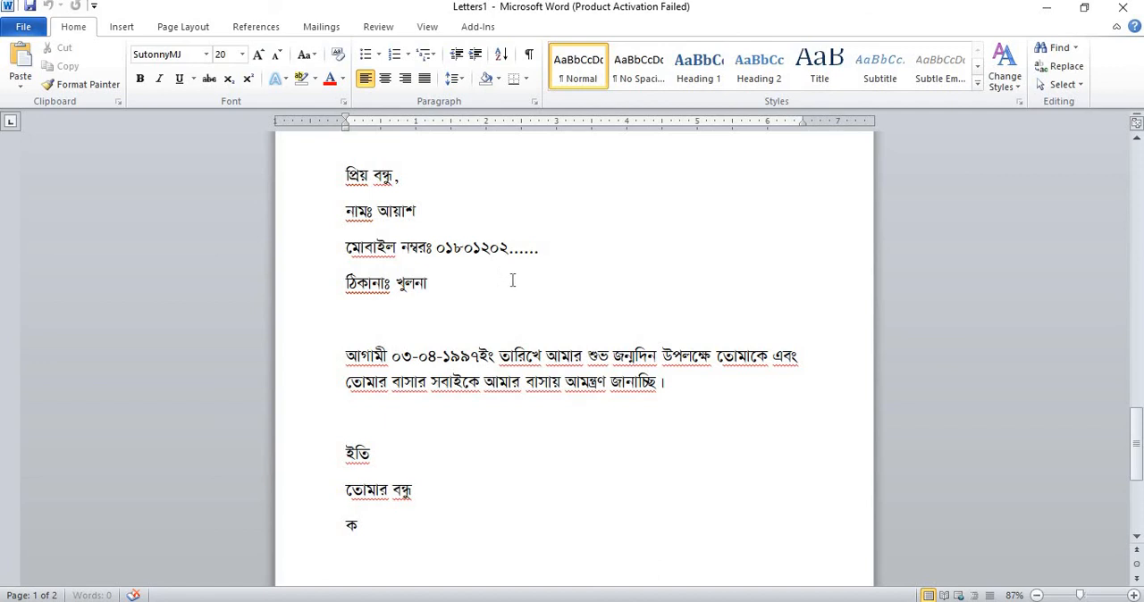
pyautogui.scroll(-8, 512, 280)
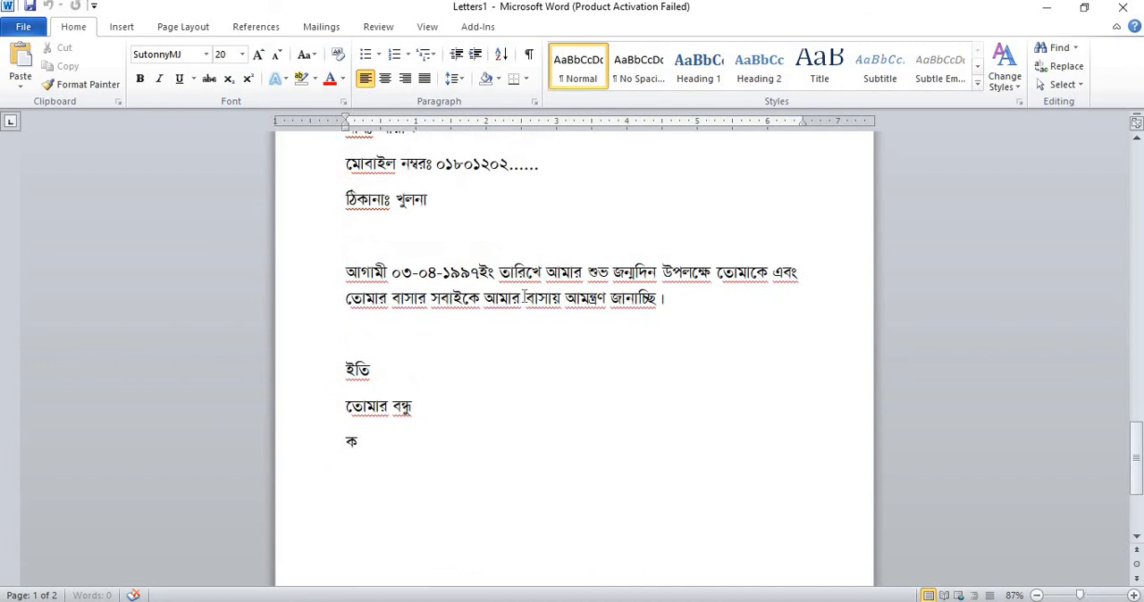
pyautogui.scroll(3, 536, 277)
pyautogui.scroll(20, 552, 277)
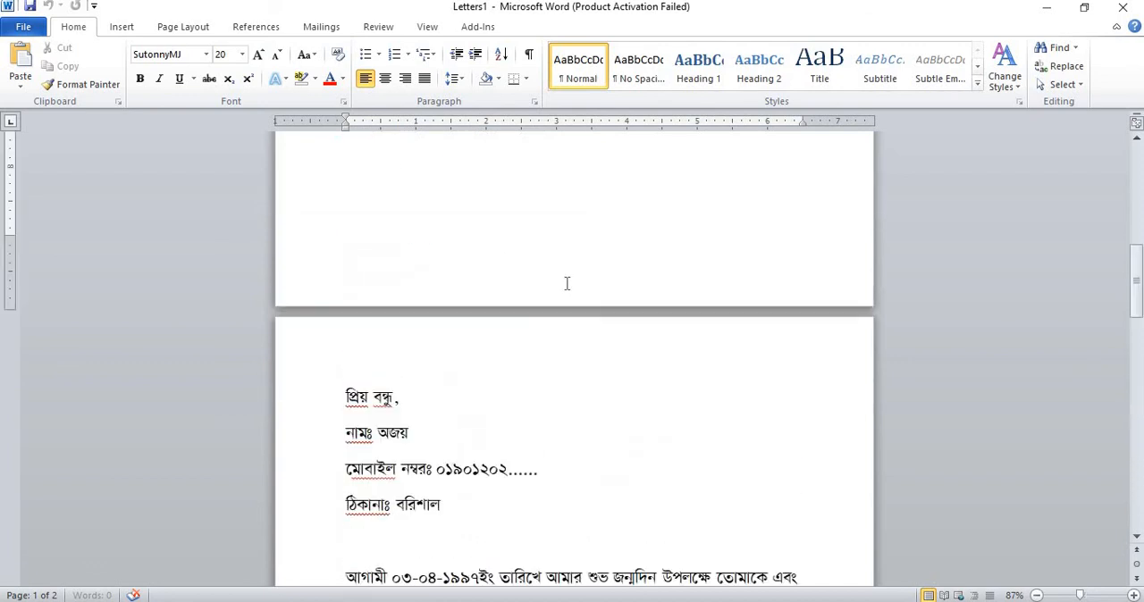
pyautogui.scroll(-2, 556, 254)
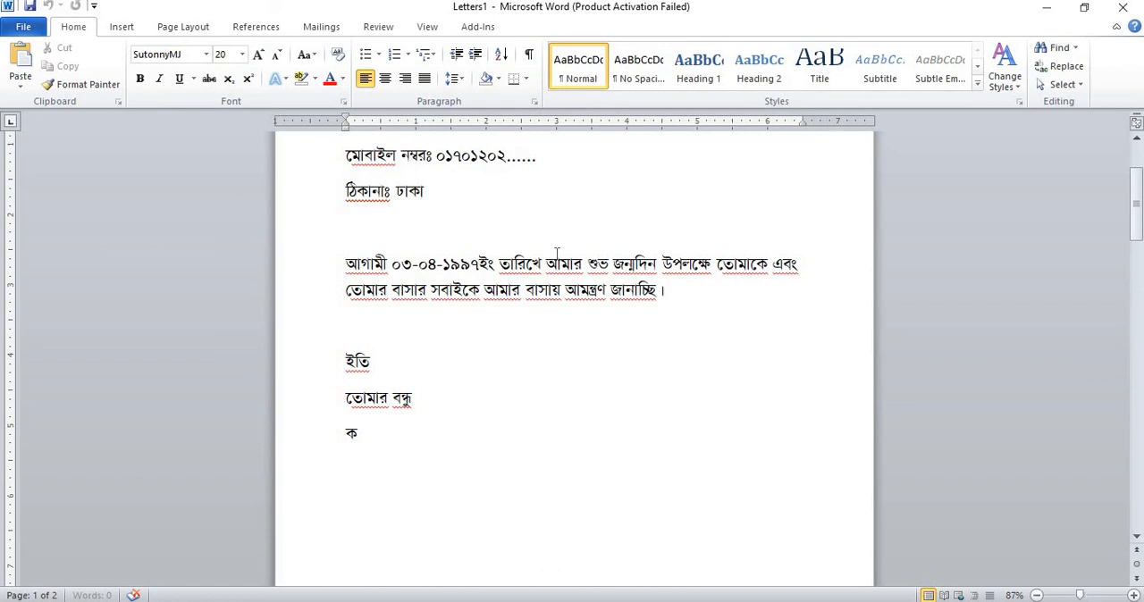
pyautogui.scroll(3, 546, 231)
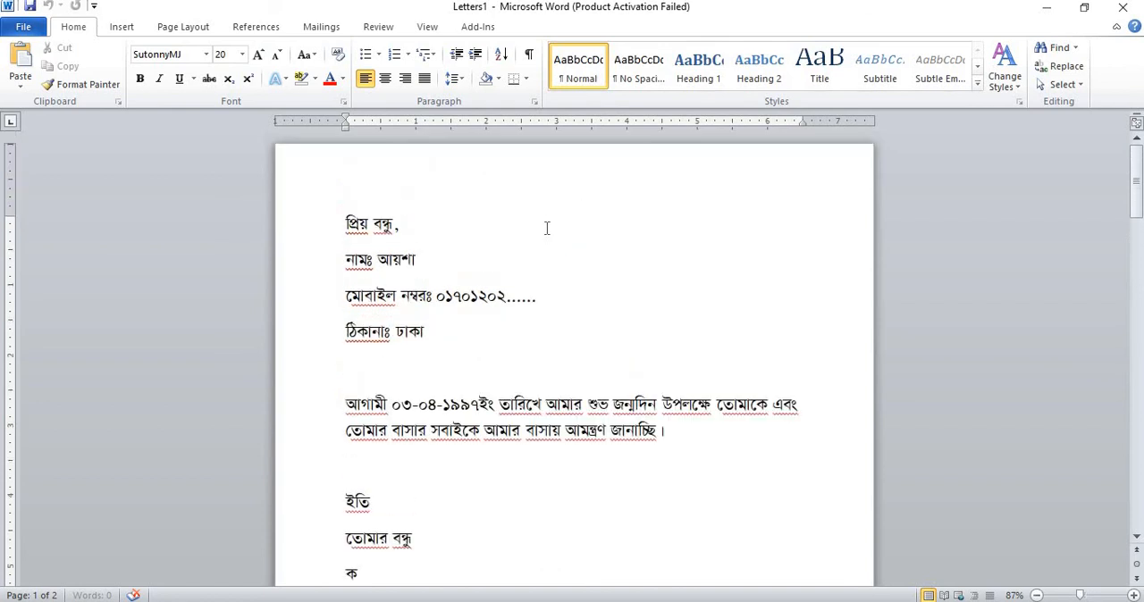
pyautogui.scroll(-5, 541, 231)
pyautogui.scroll(-15, 541, 231)
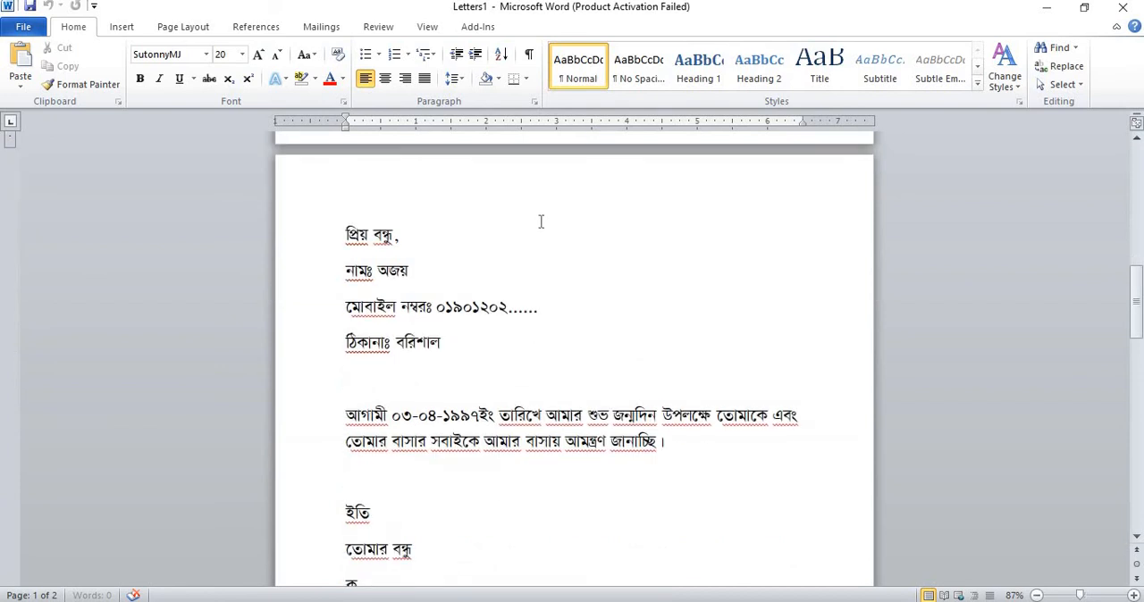
pyautogui.scroll(-3, 533, 231)
pyautogui.scroll(3, 536, 227)
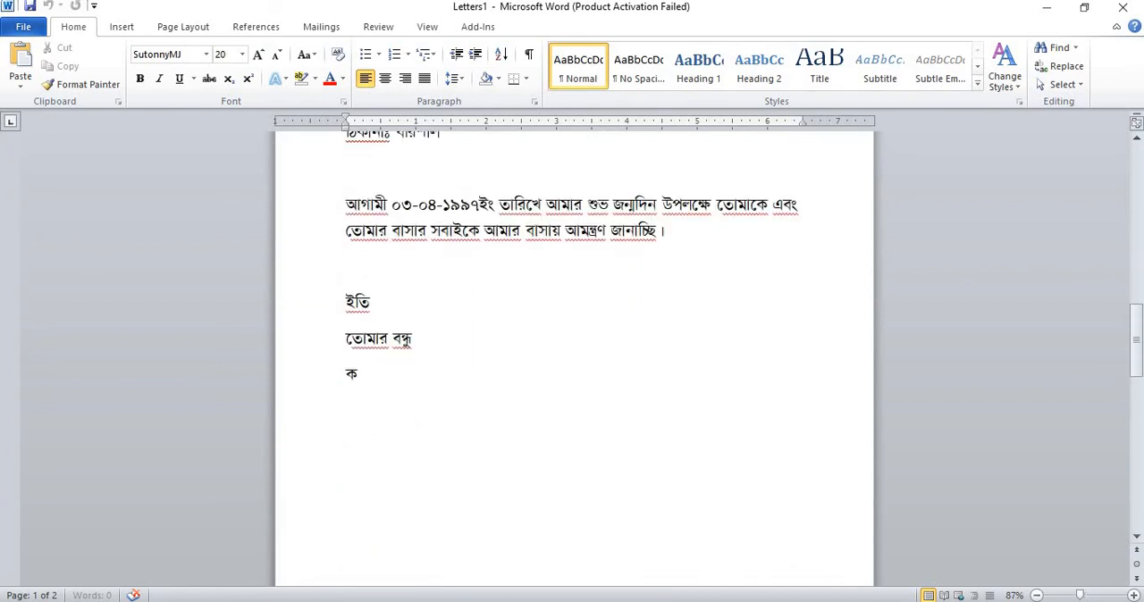
# - Switch to the open document Document1
pyautogui.click(475, 601)
pyautogui.click(293, 549)
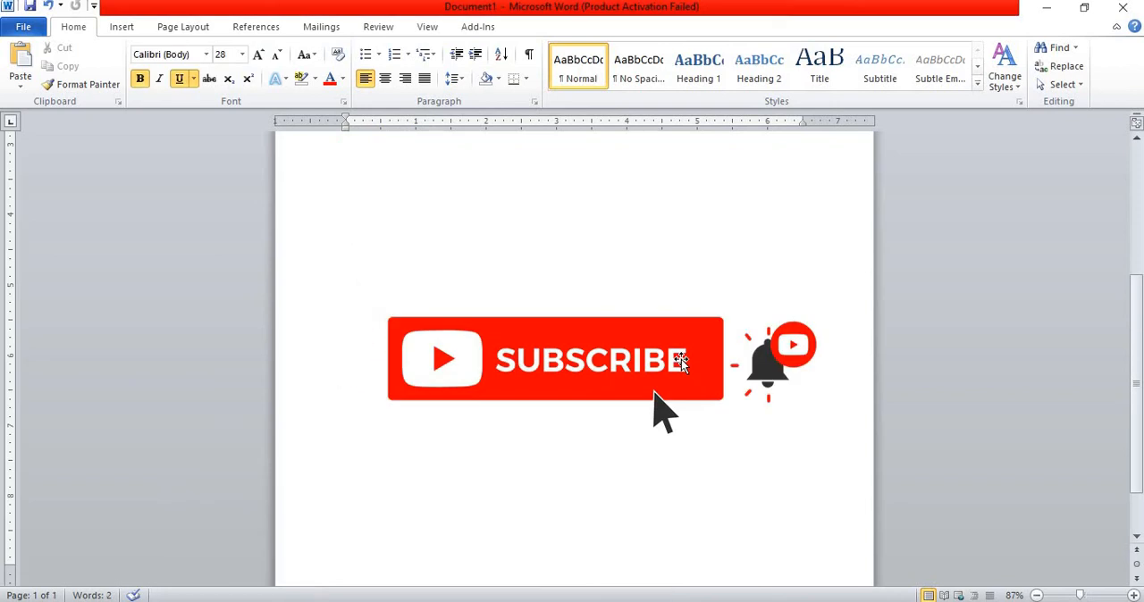